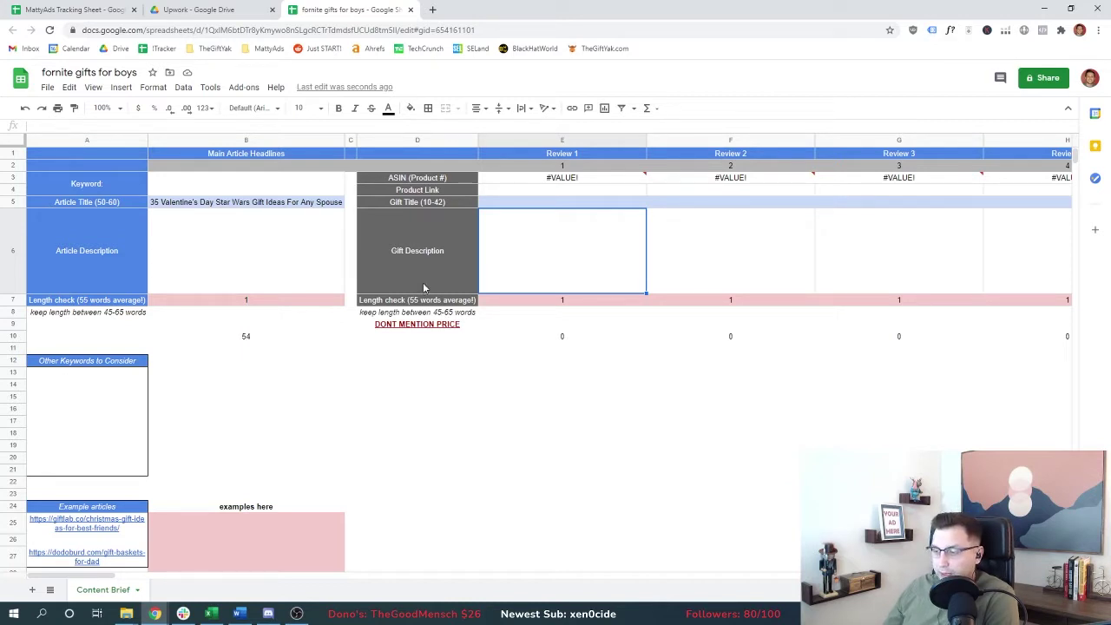
Step: Fill in the content brief's keyword as "fornite gifts for boys" and select the article title cell
{"action": "key", "text": "alt+Tab"}
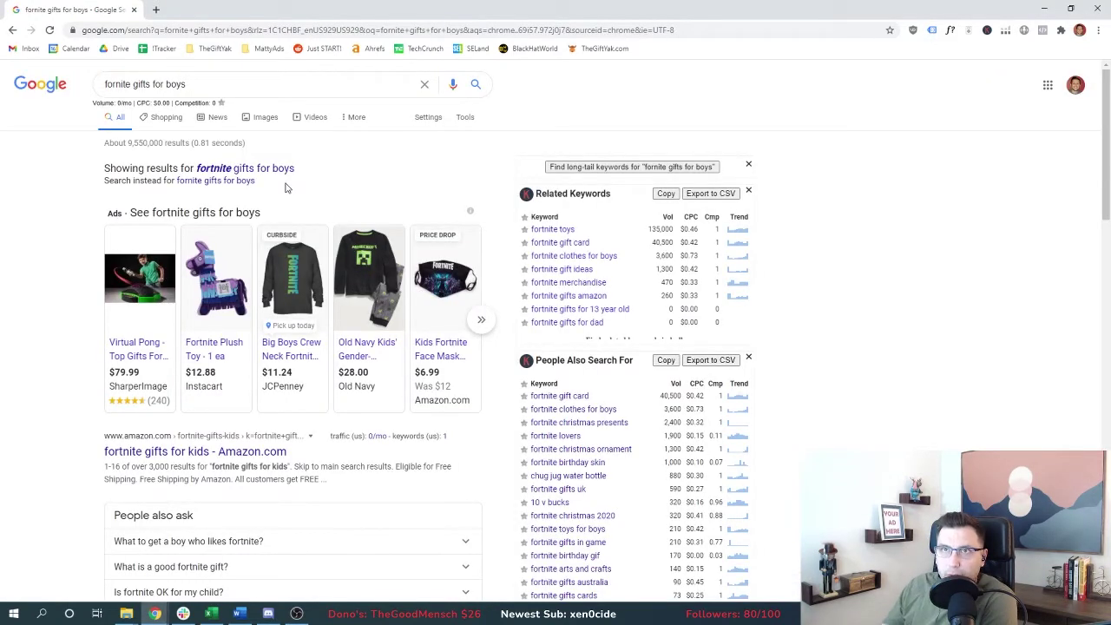
{"action": "key", "text": "alt+Tab"}
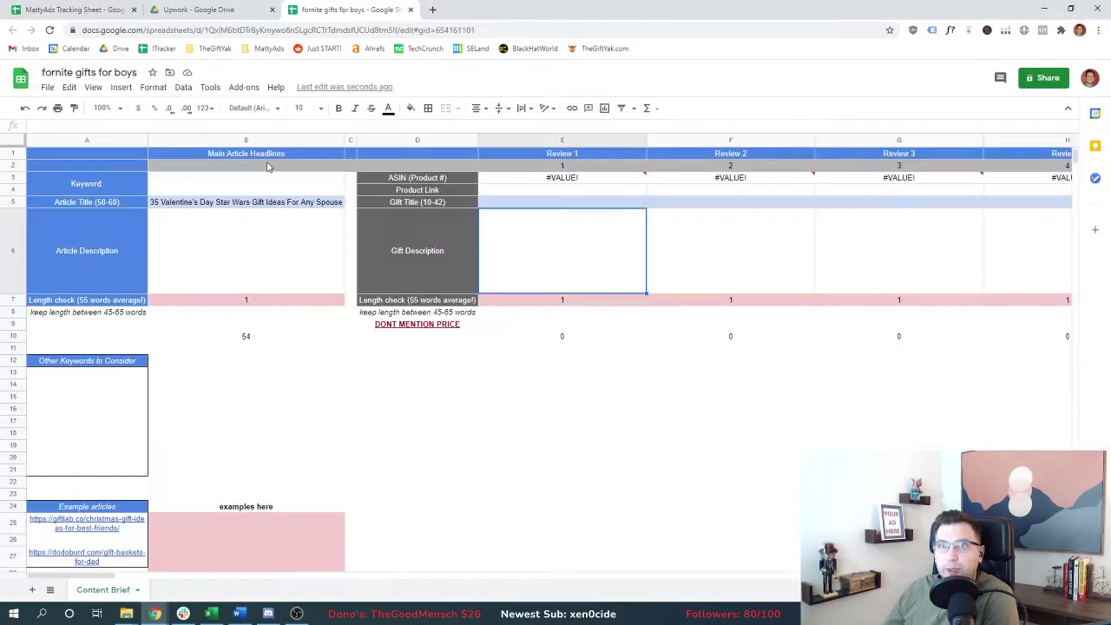
{"action": "left_click", "coordinate": [220, 202]}
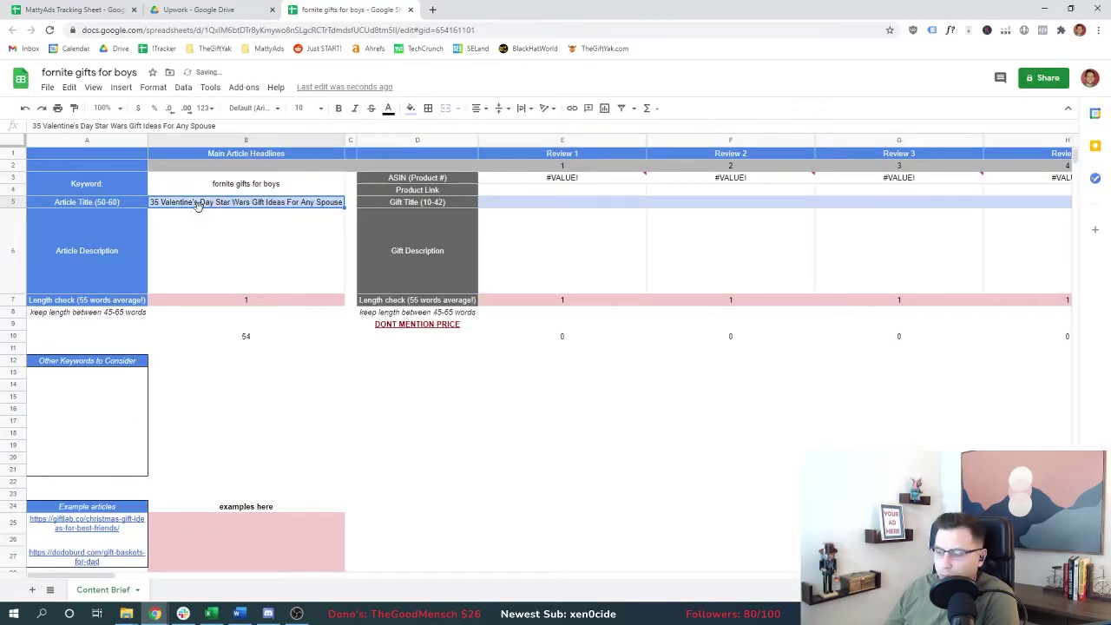
Step: Open the giftobserver, curiousandgeeks and cupcakesandcutlery Fortnite gift articles from the Google results in separate tabs
{"action": "key", "text": "alt+Tab"}
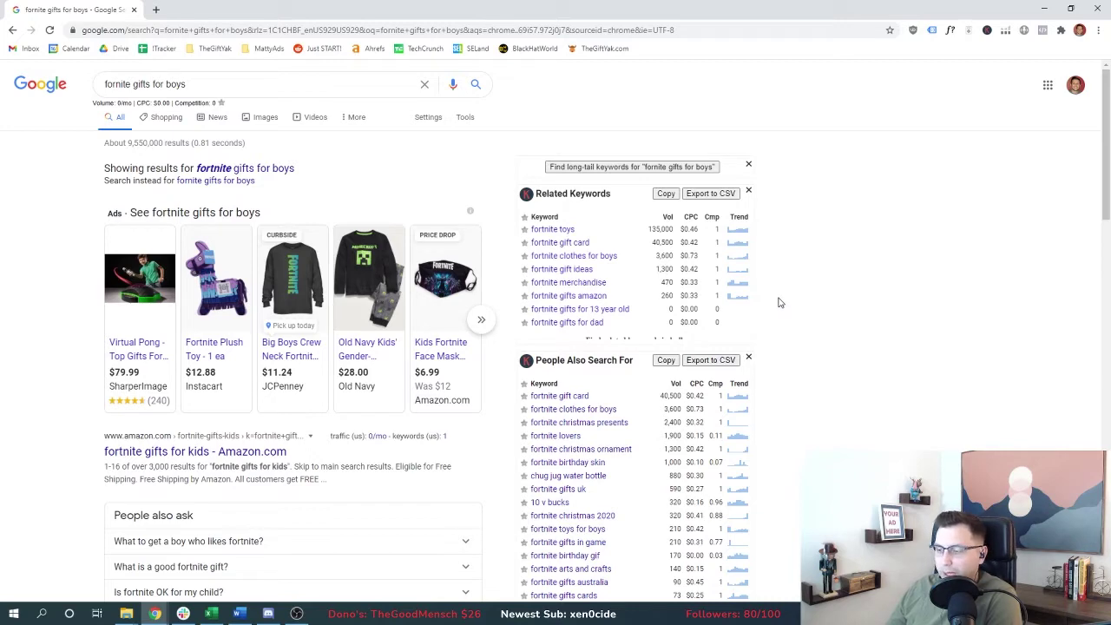
{"action": "scroll", "coordinate": [776, 291], "scroll_direction": "down", "scroll_amount": 1}
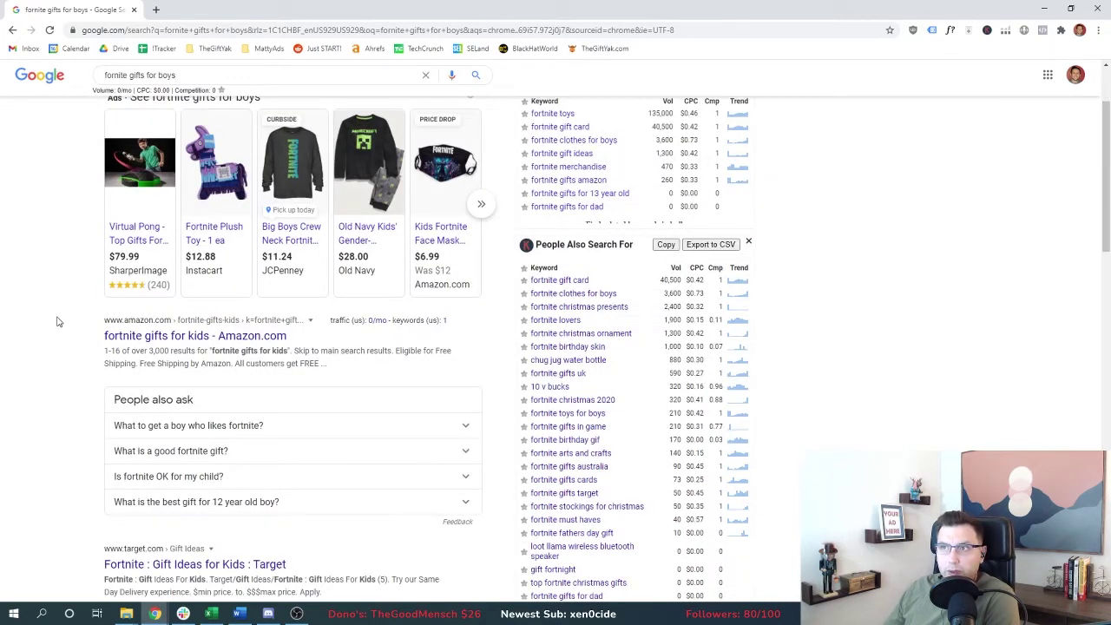
{"action": "scroll", "coordinate": [127, 310], "scroll_direction": "down", "scroll_amount": 3}
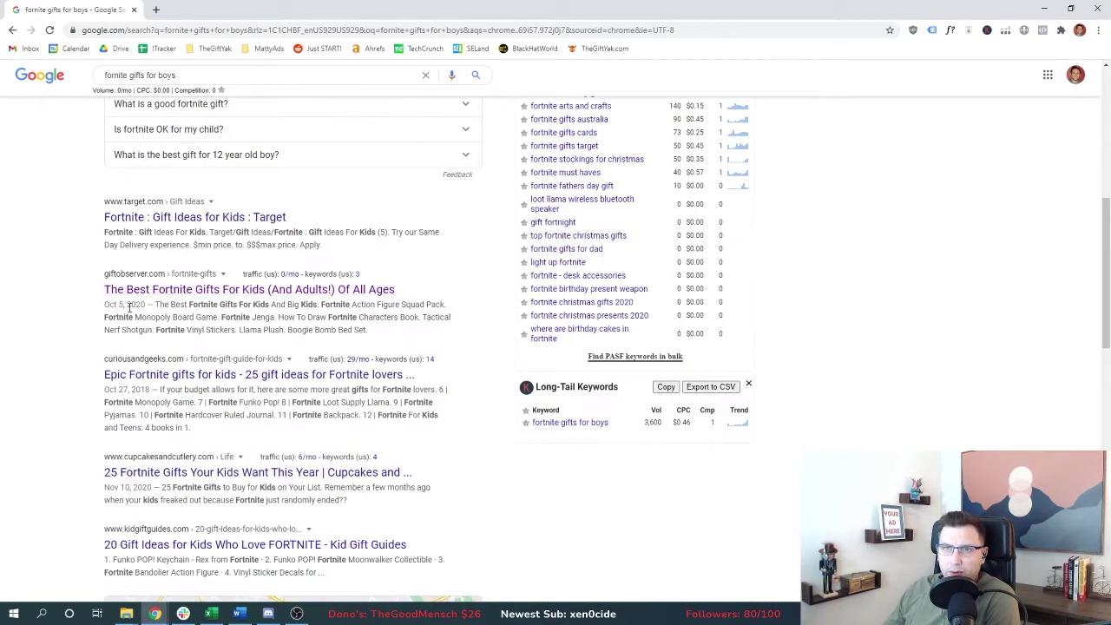
{"action": "right_click", "coordinate": [163, 289]}
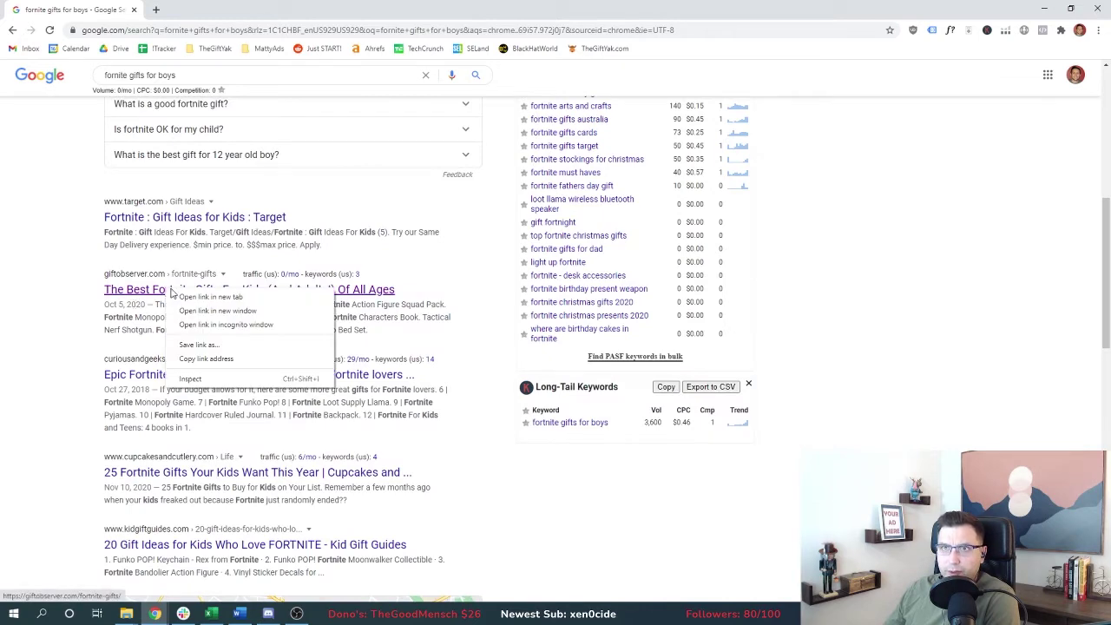
{"action": "left_click", "coordinate": [217, 295]}
{"action": "key", "text": "ctrl+Tab"}
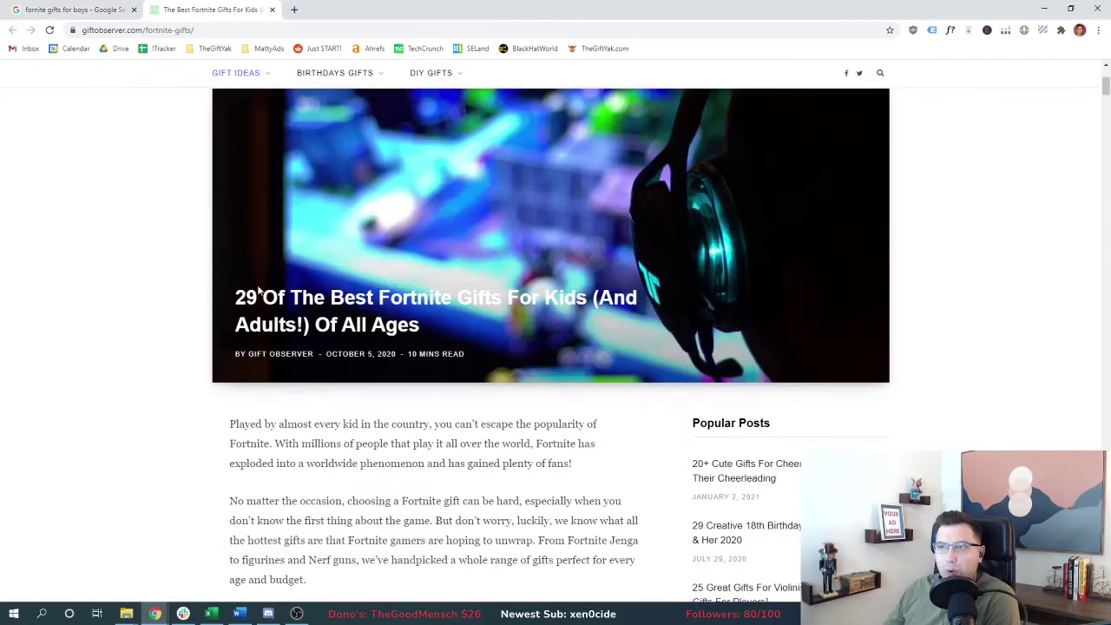
{"action": "key", "text": "ctrl+Tab"}
{"action": "middle_click", "coordinate": [245, 316]}
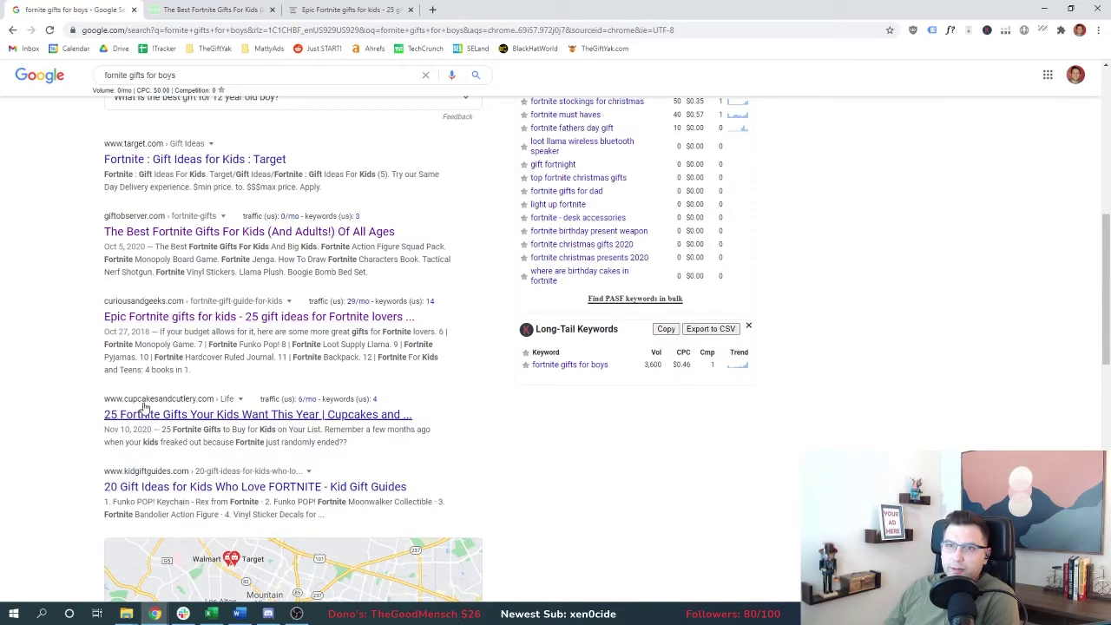
{"action": "middle_click", "coordinate": [174, 414]}
{"action": "scroll", "coordinate": [98, 356], "scroll_direction": "up", "scroll_amount": 1}
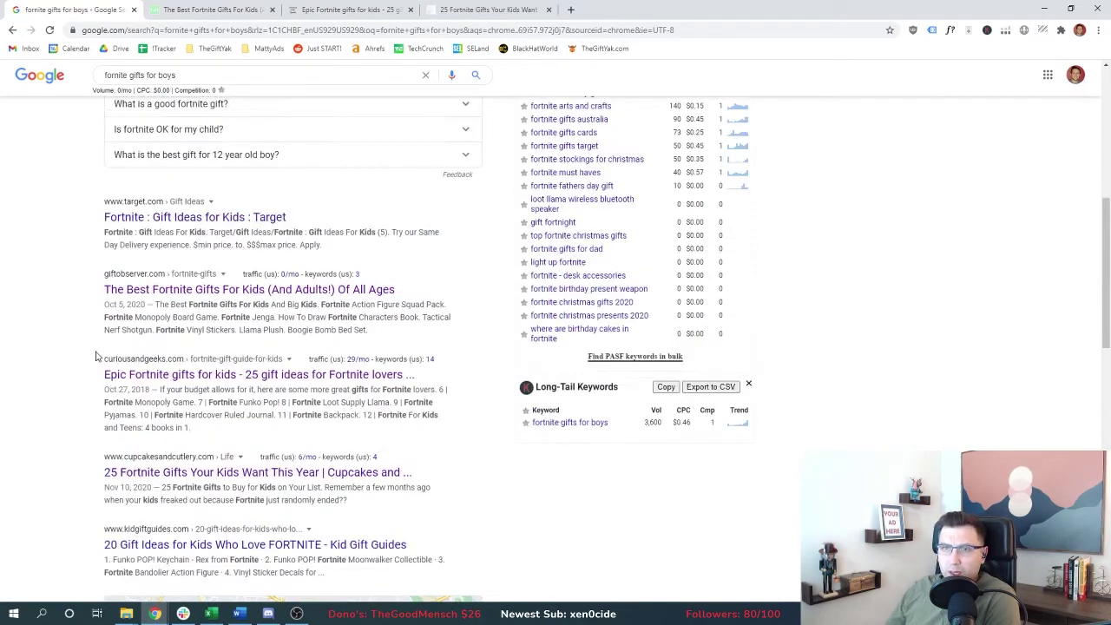
Step: Delete the surplus review columns AJ to BU from the content brief and return to its first review columns
{"action": "key", "text": "alt+Tab"}
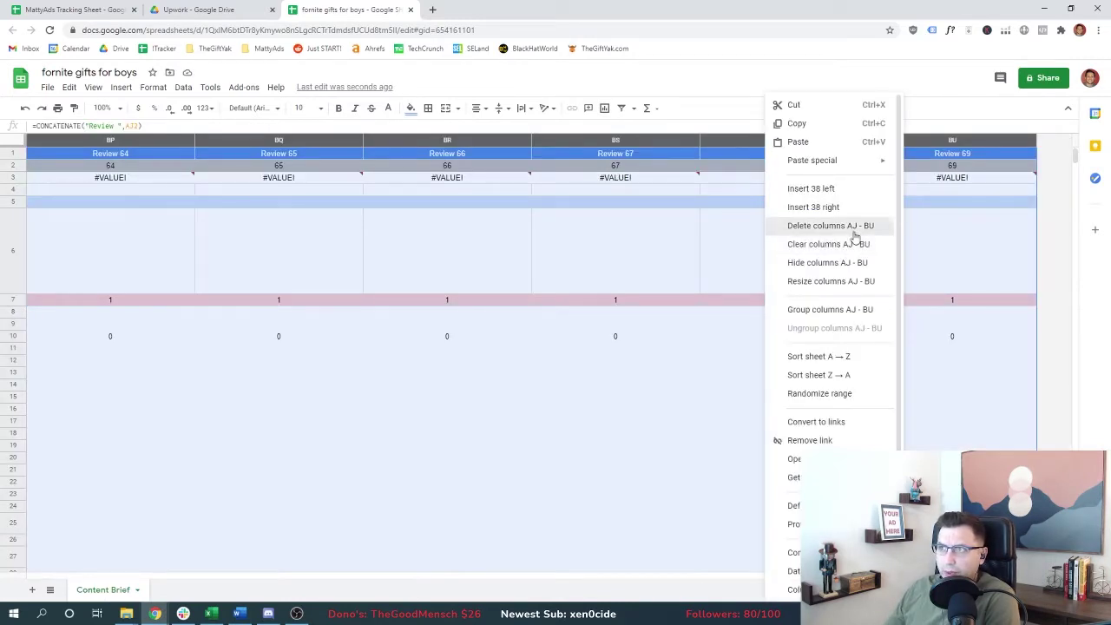
{"action": "left_click", "coordinate": [854, 227]}
{"action": "key", "text": "ctrl+Home"}
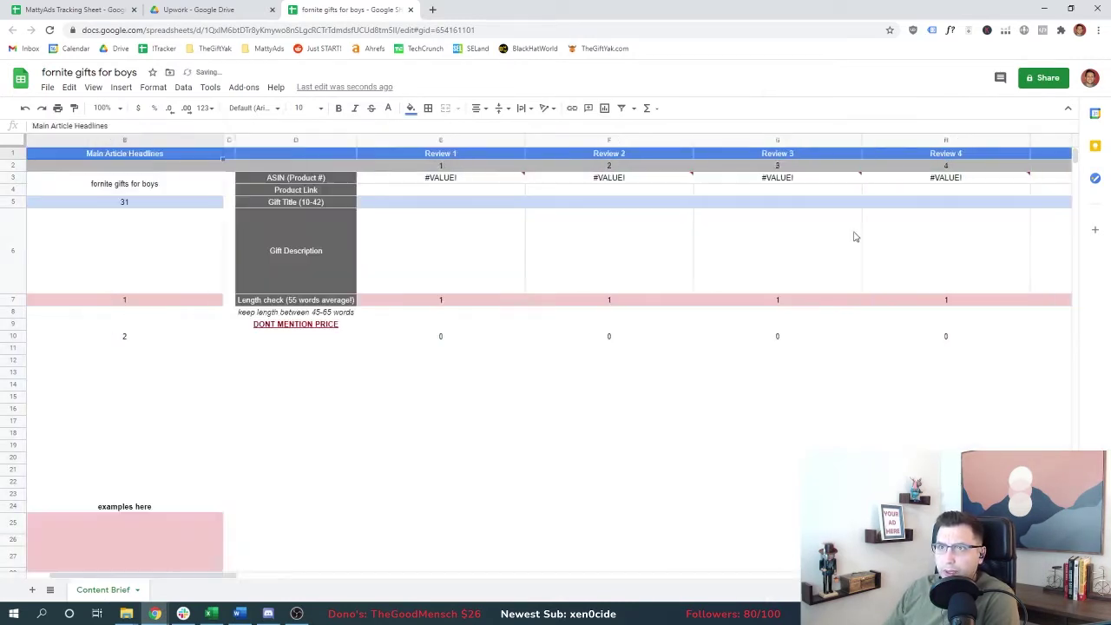
{"action": "left_click", "coordinate": [530, 193]}
Step: Search Google for "fornite gifts" and examine the competing articles and the related and long-tail keywords
{"action": "key", "text": "alt+Tab"}
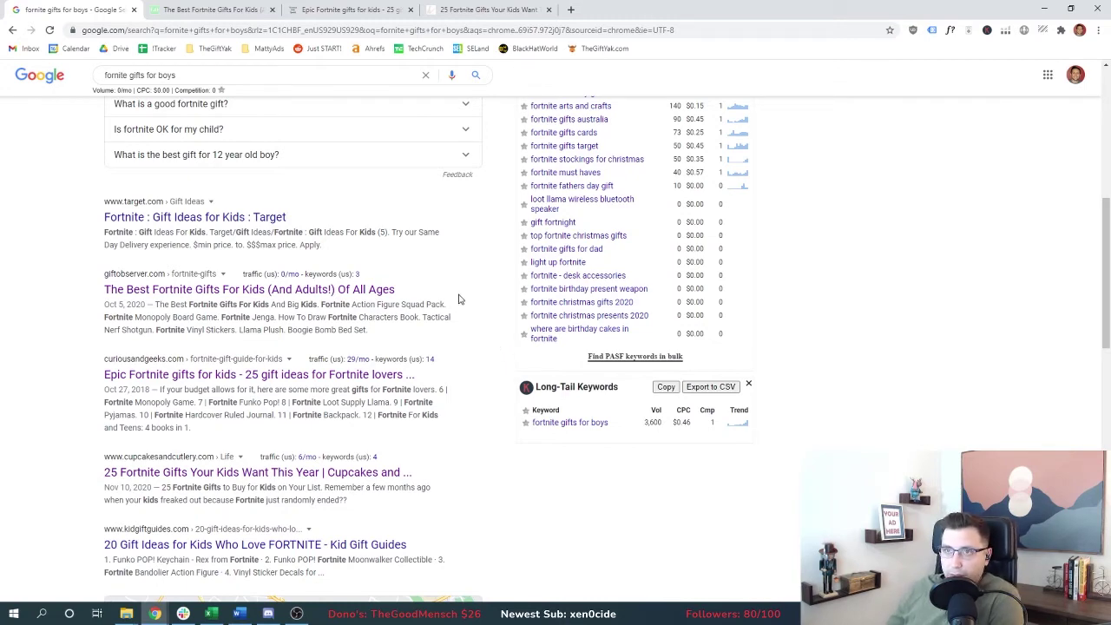
{"action": "scroll", "coordinate": [452, 351], "scroll_direction": "up", "scroll_amount": 5}
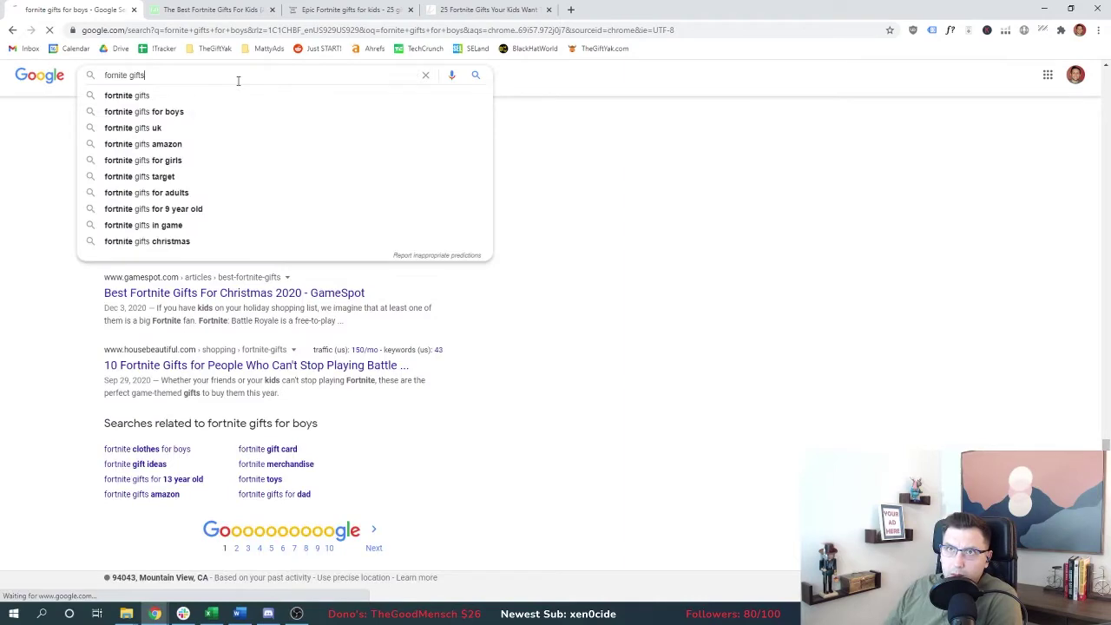
{"action": "key", "text": "Return"}
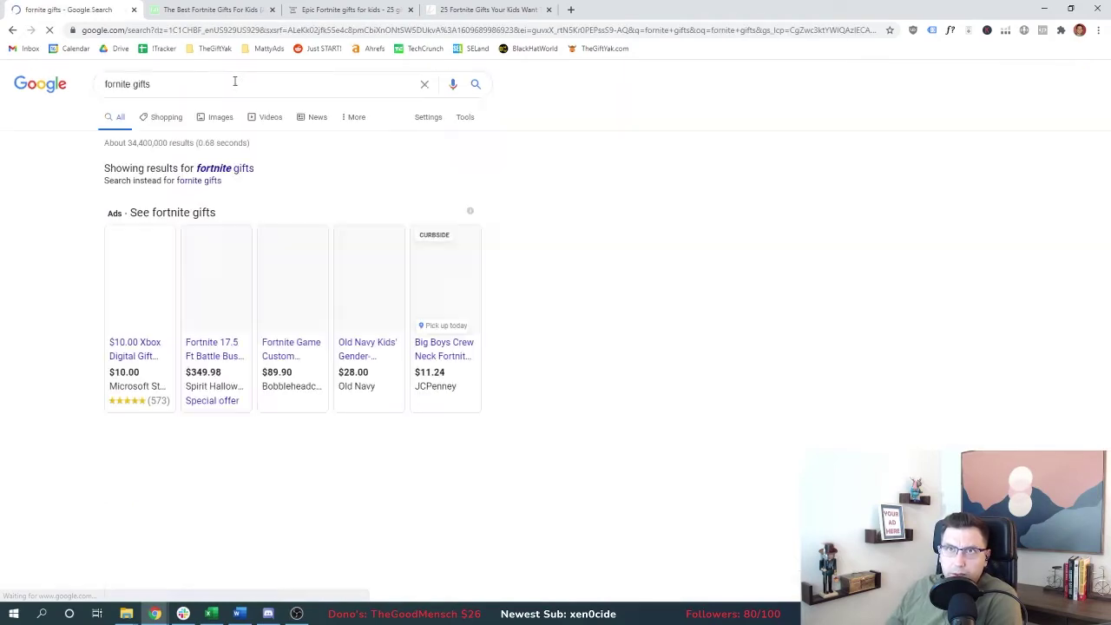
{"action": "scroll", "coordinate": [82, 354], "scroll_direction": "down", "scroll_amount": 2}
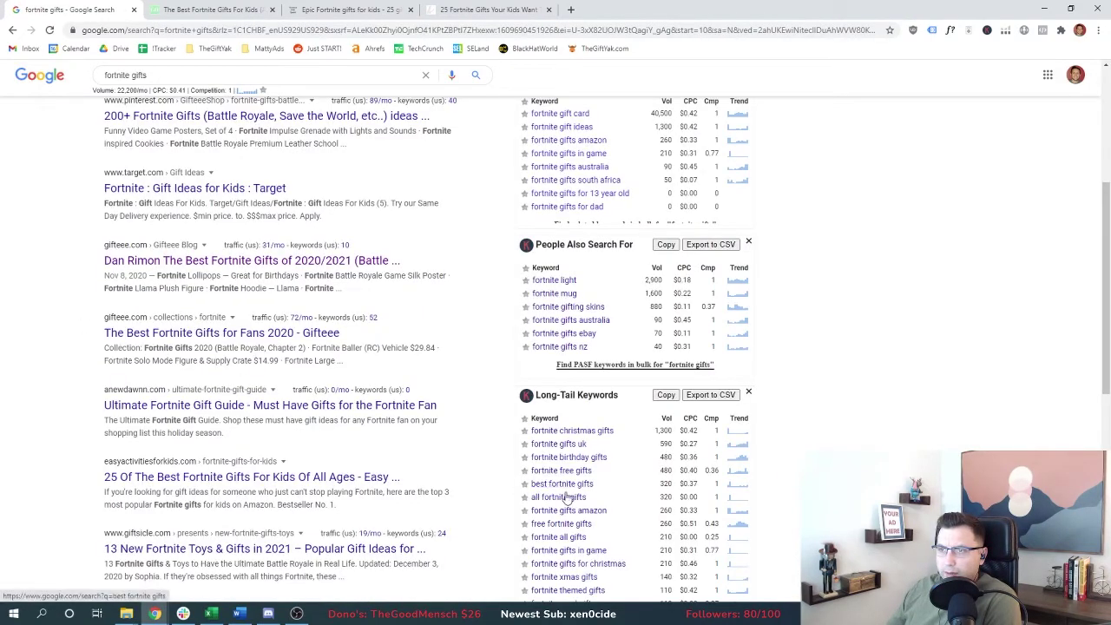
{"action": "key", "text": "alt+Left"}
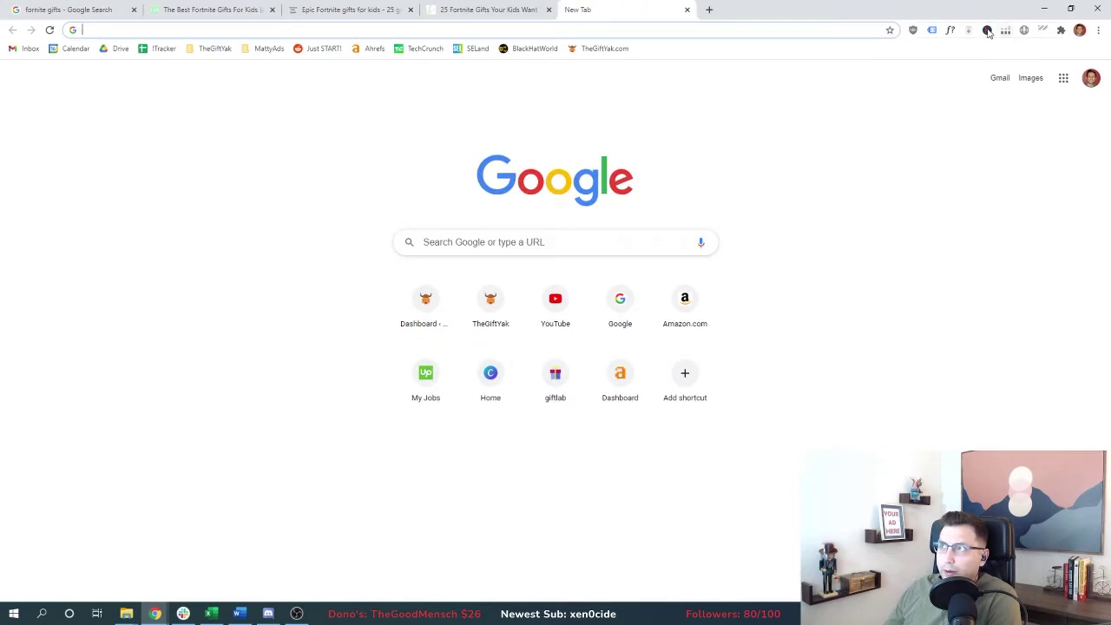
Step: In Helium 10 Black Box, find products with title keyword "fortnite" and a minimum review count of 30, sorted by price high to low
{"action": "left_click", "coordinate": [227, 49]}
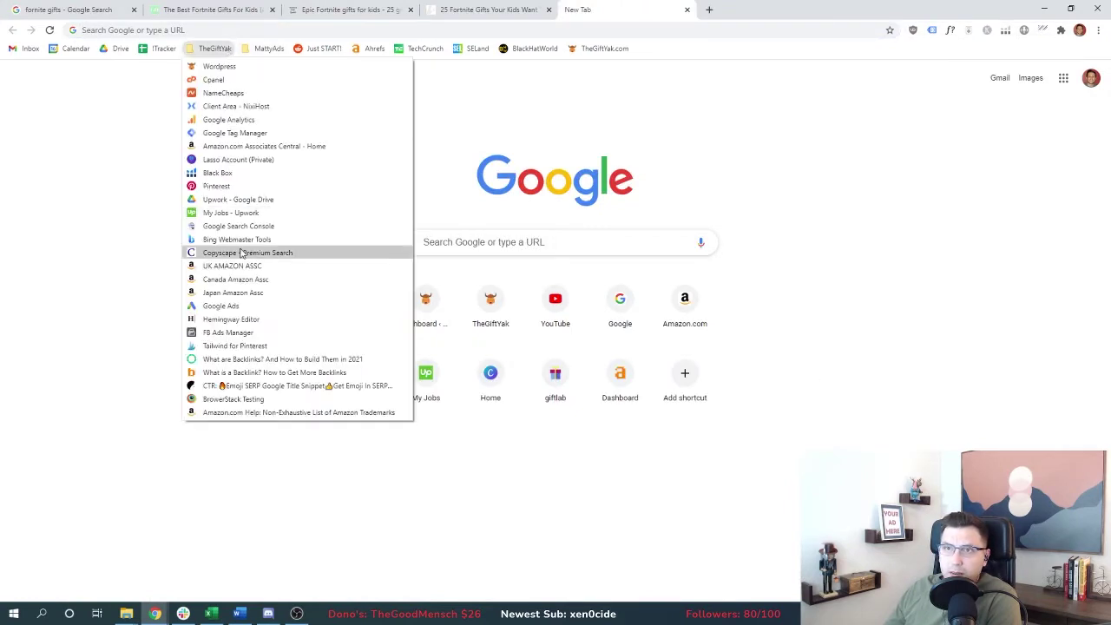
{"action": "left_click", "coordinate": [244, 175]}
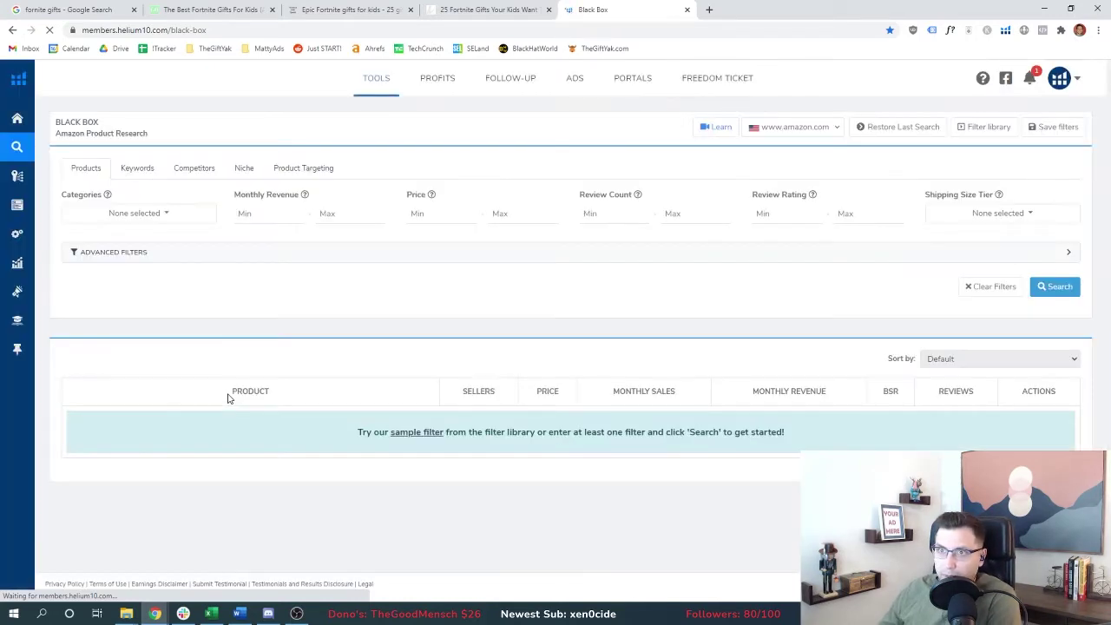
{"action": "left_click", "coordinate": [170, 253]}
{"action": "left_click", "coordinate": [158, 435]}
{"action": "type", "text": "fortnite"}
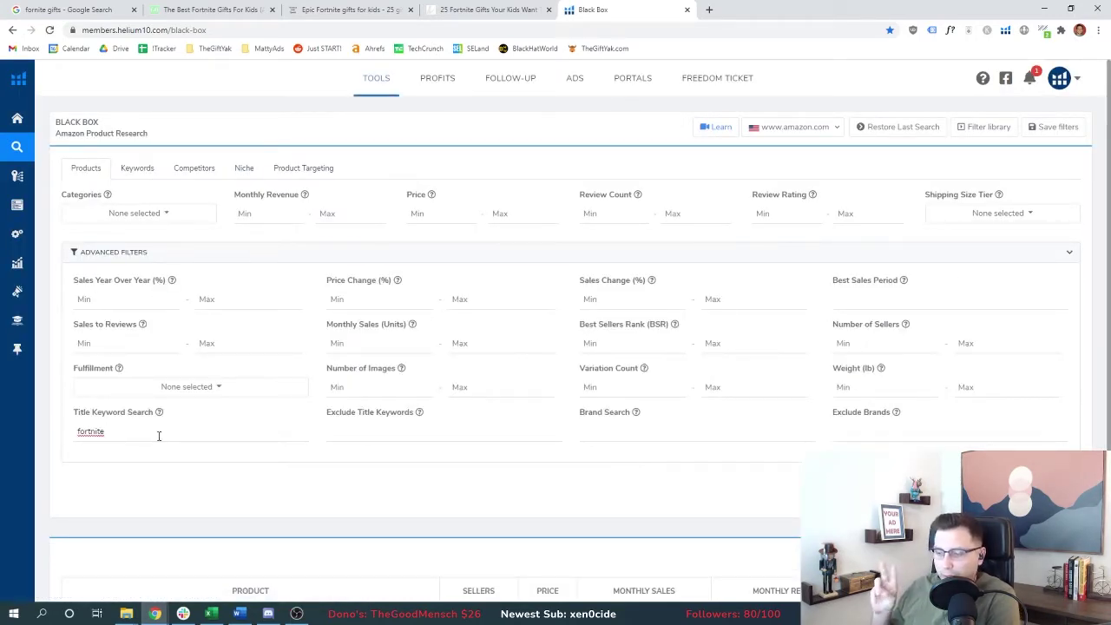
{"action": "left_click", "coordinate": [595, 209]}
{"action": "type", "text": "30"}
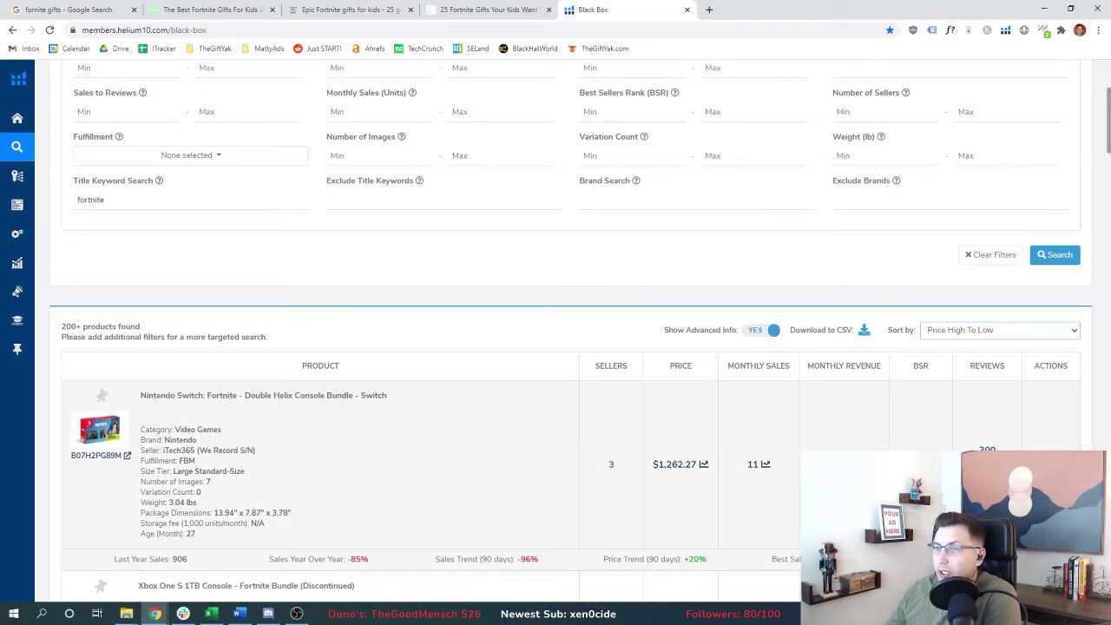
Step: View the Amazon page of the Nintendo Switch Wildcat Bundle Fortnite Edition, close it and return to the content brief
{"action": "scroll", "coordinate": [384, 355], "scroll_direction": "down", "scroll_amount": 1}
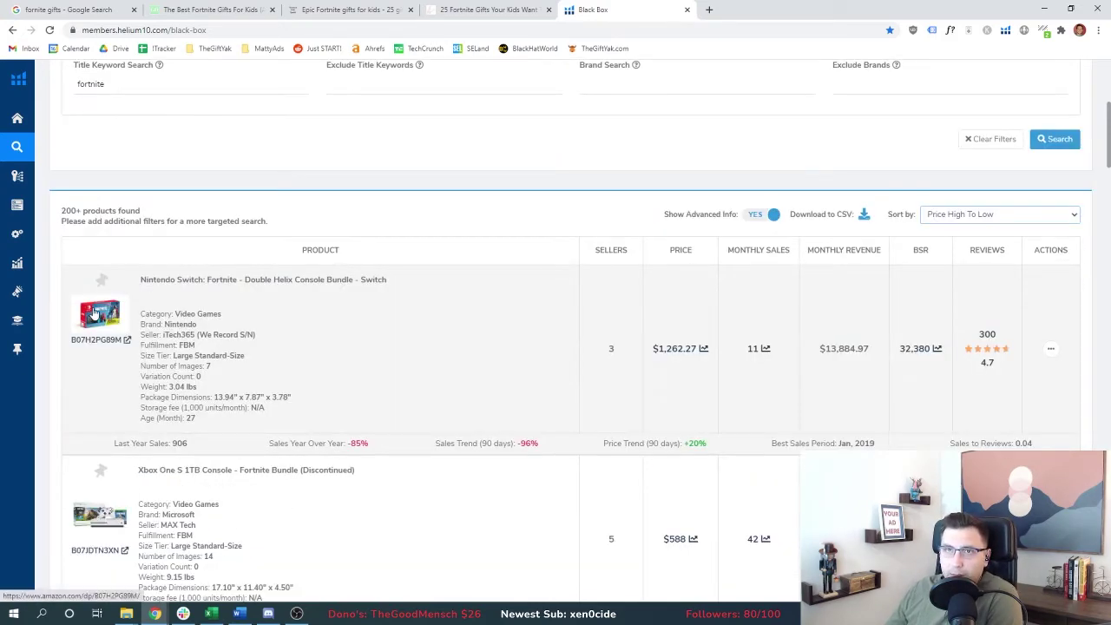
{"action": "left_click", "coordinate": [91, 317]}
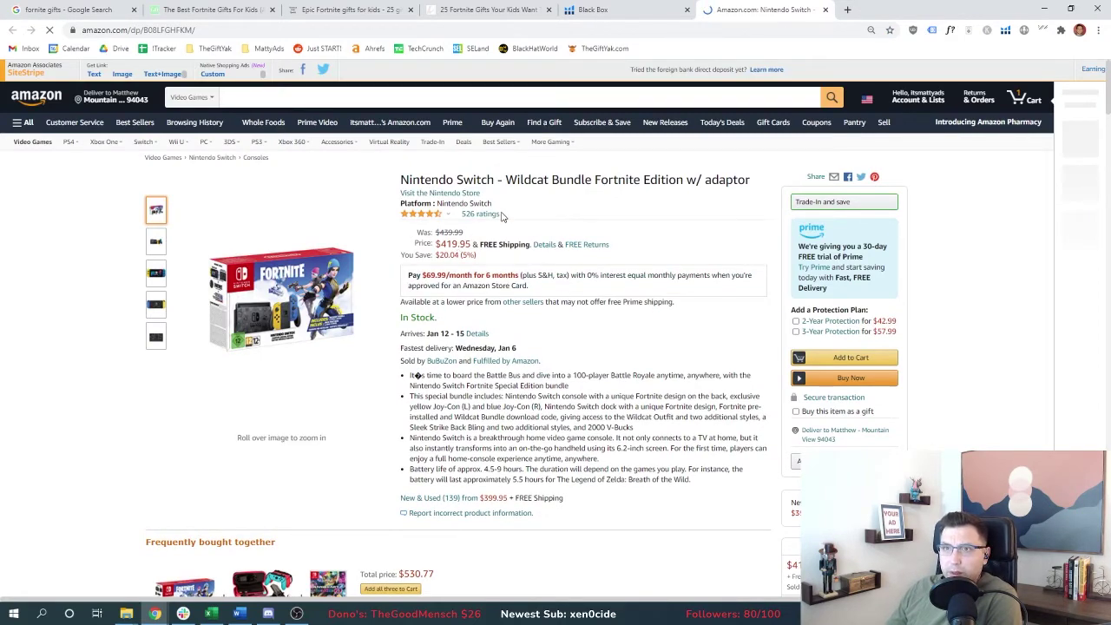
{"action": "left_click", "coordinate": [141, 29]}
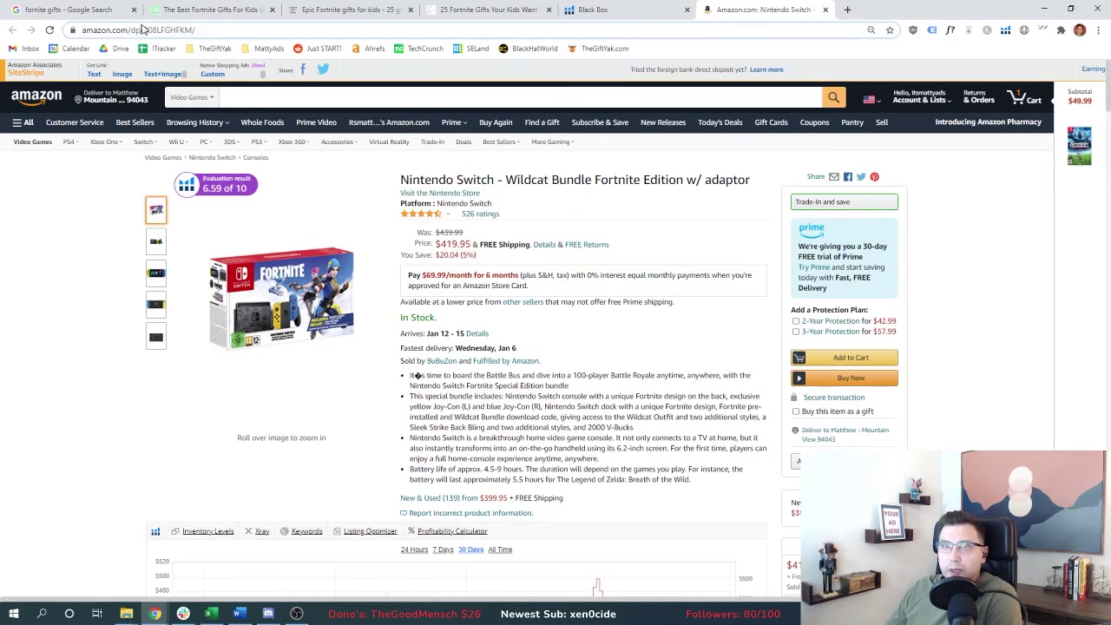
{"action": "key", "text": "ctrl+w"}
{"action": "key", "text": "alt+Tab"}
{"action": "left_click", "coordinate": [714, 206]}
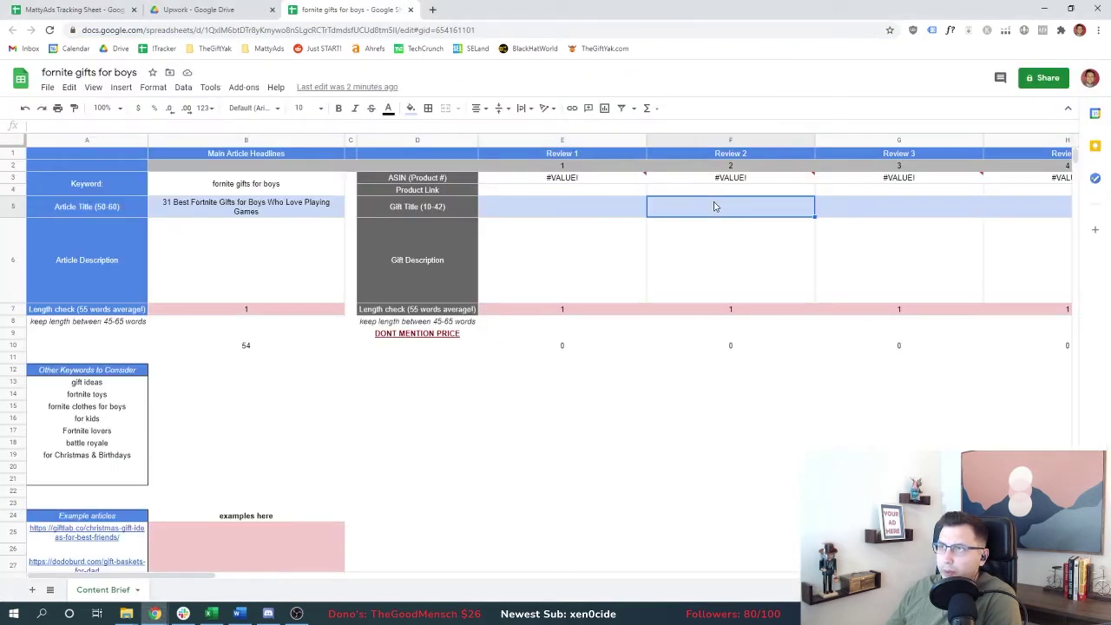
Step: Open the RESPAWN HIGH STAKES-R Fortnite gaming chair on Amazon, check its sellers, and place its tab before Black Box
{"action": "key", "text": "alt+Tab"}
{"action": "left_click", "coordinate": [108, 319]}
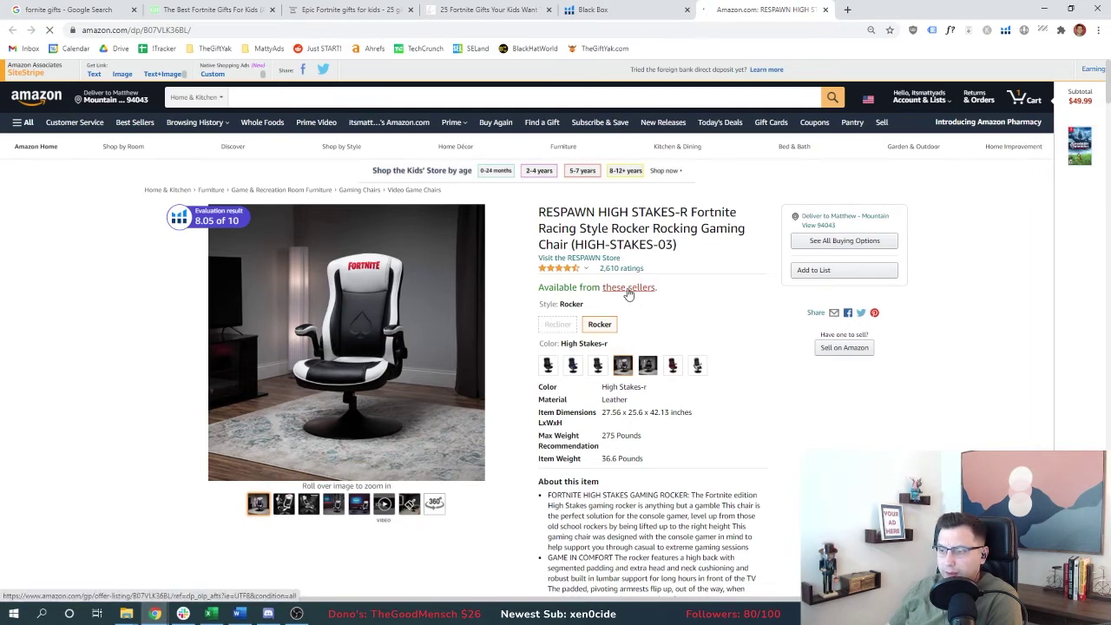
{"action": "left_click", "coordinate": [628, 288]}
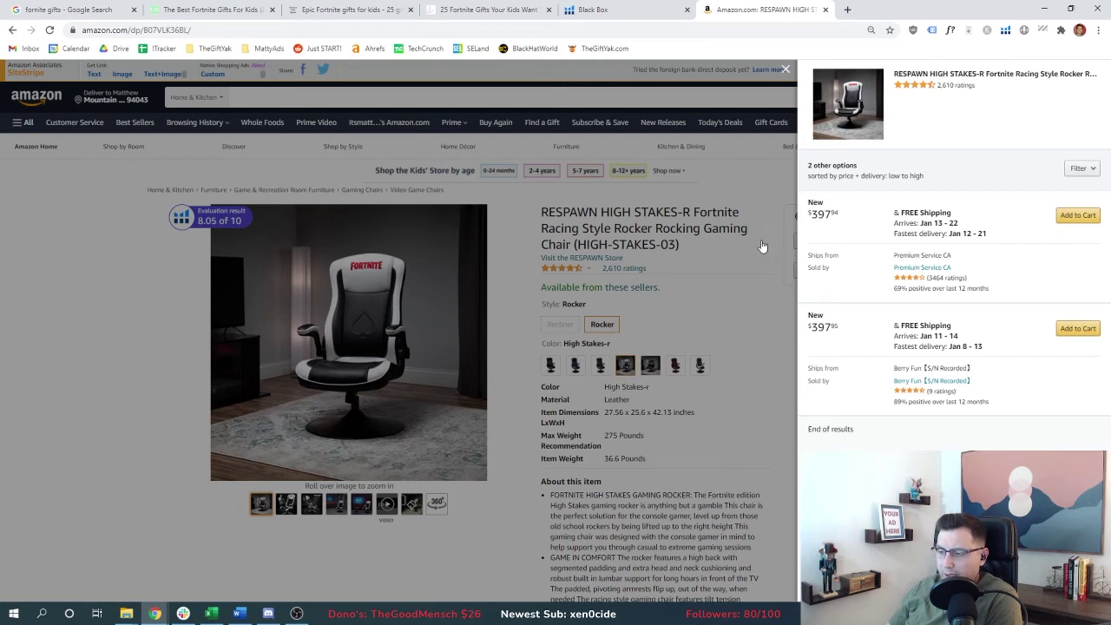
{"action": "left_click", "coordinate": [728, 300]}
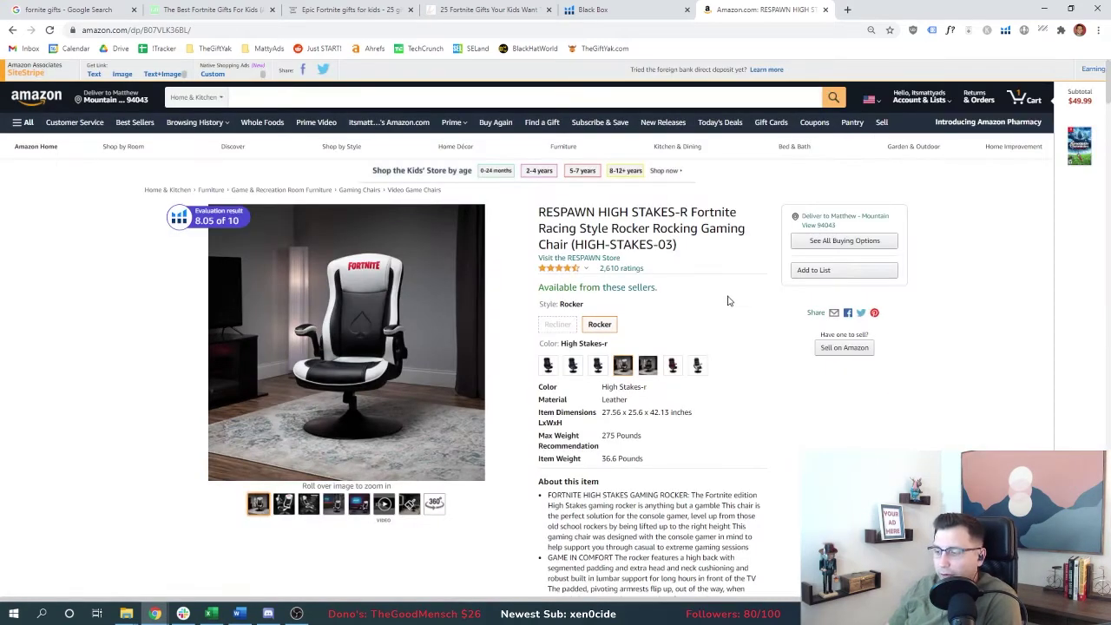
{"action": "left_click_drag", "start_coordinate": [644, 10], "coordinate": [731, 9]}
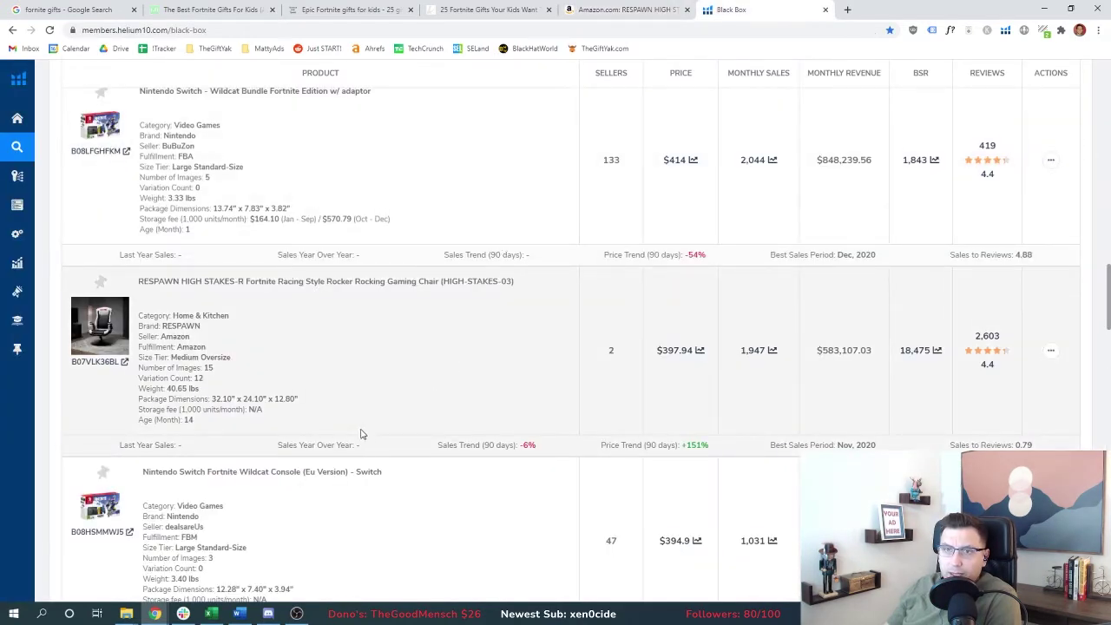
Step: Browse the lower-priced Fortnite products in Black Box and open the SteelSeries Nimbus gaming controller's Amazon page
{"action": "scroll", "coordinate": [362, 434], "scroll_direction": "down", "scroll_amount": 2}
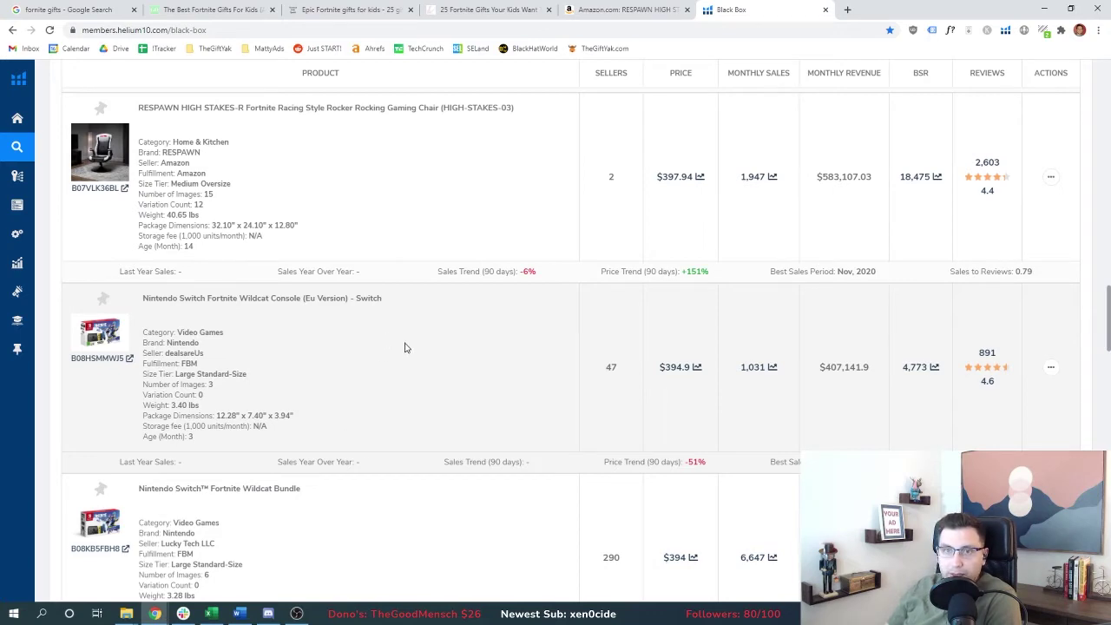
{"action": "scroll", "coordinate": [405, 347], "scroll_direction": "down", "scroll_amount": 4}
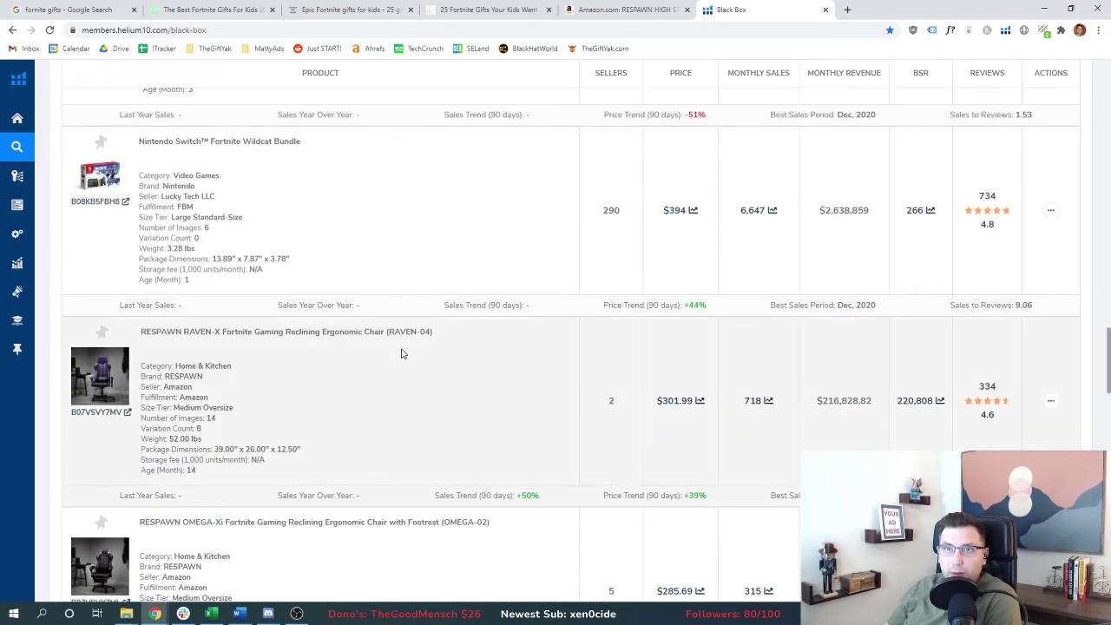
{"action": "scroll", "coordinate": [404, 359], "scroll_direction": "down", "scroll_amount": 4}
{"action": "scroll", "coordinate": [422, 443], "scroll_direction": "down", "scroll_amount": 3}
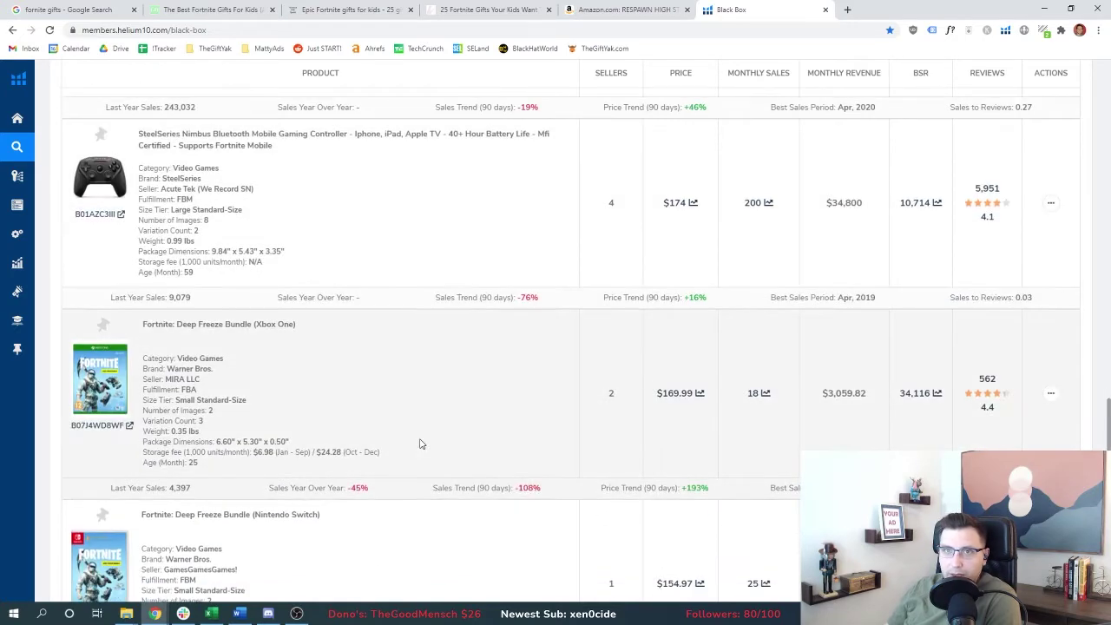
{"action": "scroll", "coordinate": [419, 443], "scroll_direction": "down", "scroll_amount": 2}
{"action": "scroll", "coordinate": [416, 443], "scroll_direction": "down", "scroll_amount": 5}
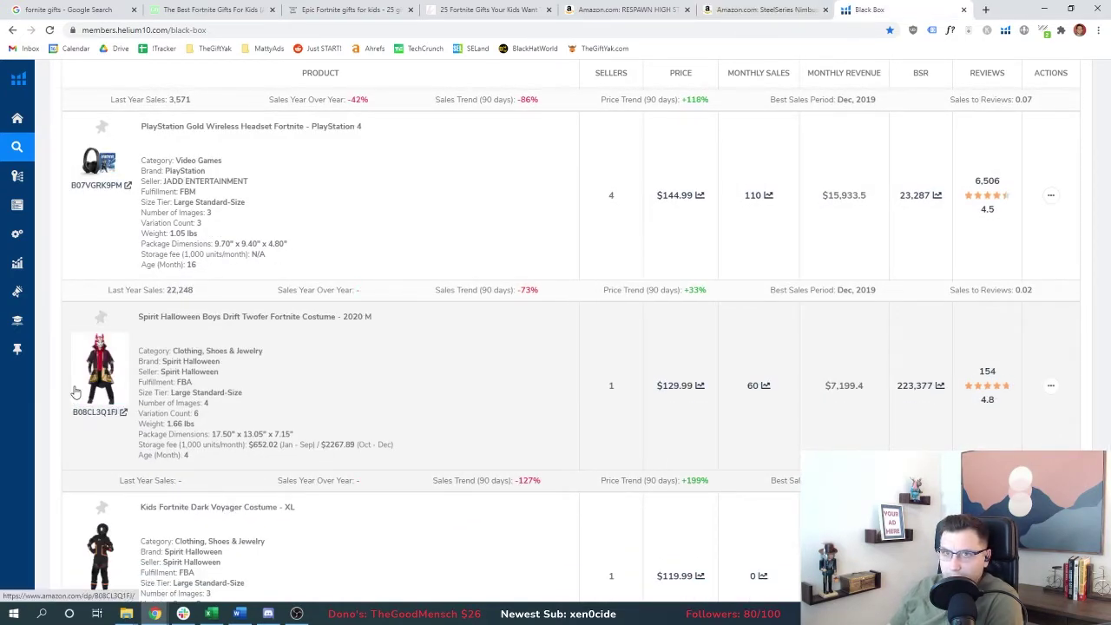
Step: Check the controller's page and open the Spirit Halloween Boys Drift Twofer Fortnite Costume on Amazon from the Black Box results
{"action": "key", "text": "ctrl+shift+Tab"}
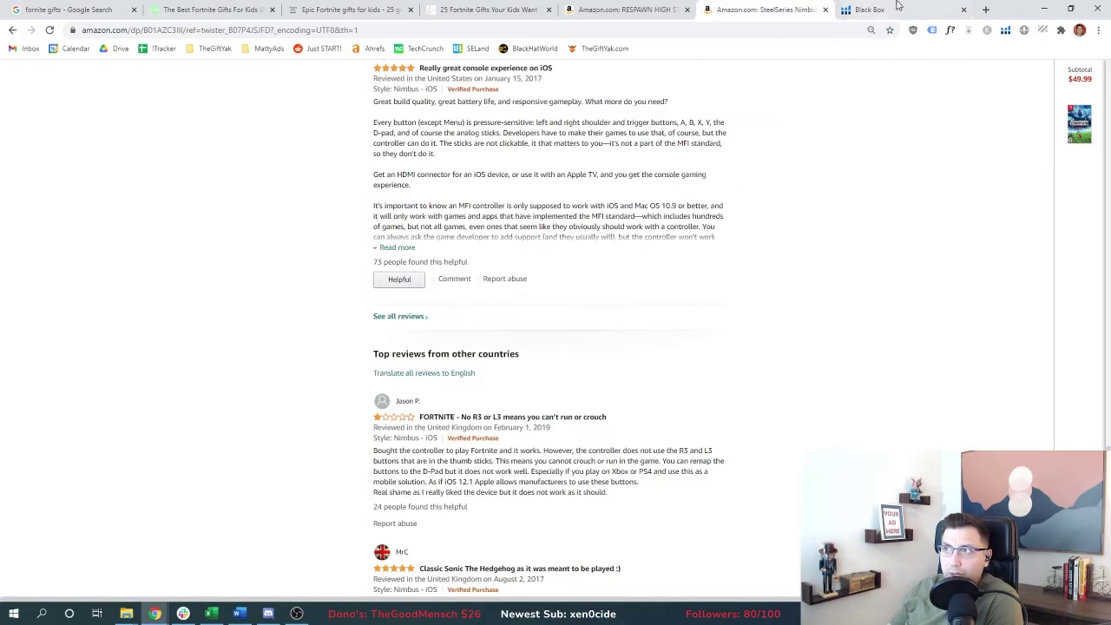
{"action": "left_click", "coordinate": [876, 10]}
{"action": "left_click", "coordinate": [120, 219]}
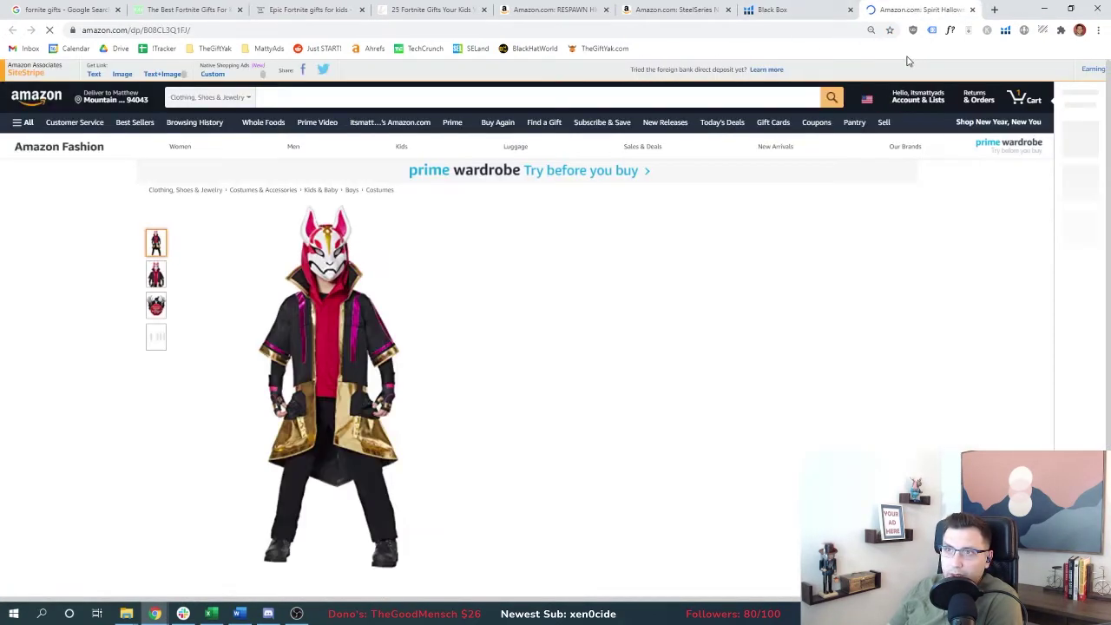
Step: Copy the Drift costume's Amazon link and enter it as Review 11 in the content brief, titled "Boys 2-Fer Drift Fortnite Costume"
{"action": "left_click", "coordinate": [191, 30]}
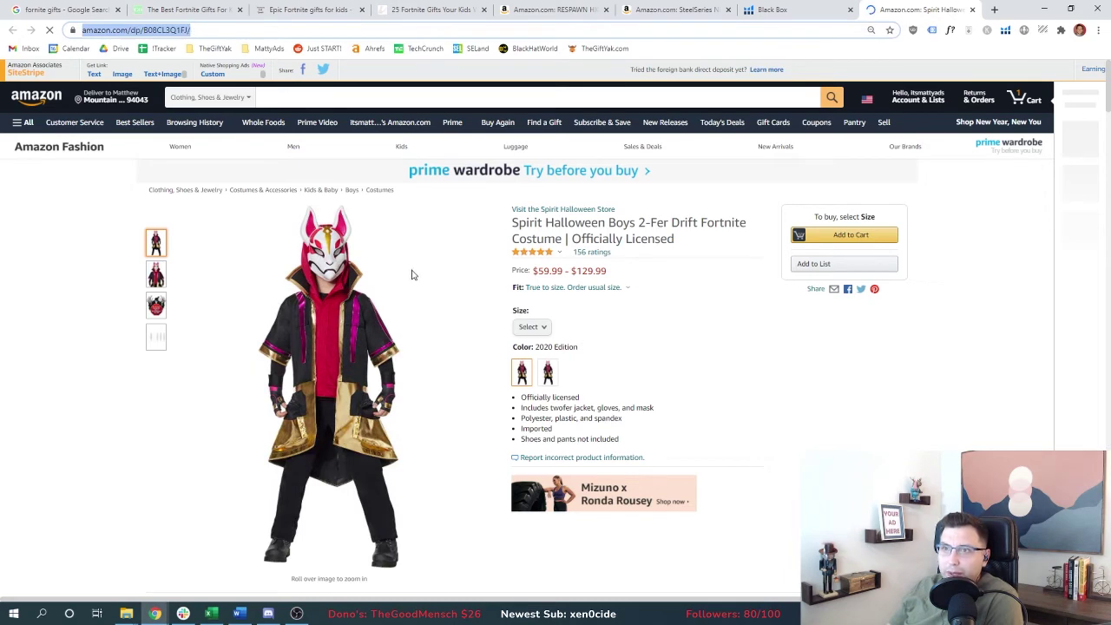
{"action": "key", "text": "alt+Tab"}
{"action": "key", "text": "Right"}
{"action": "key", "text": "Up"}
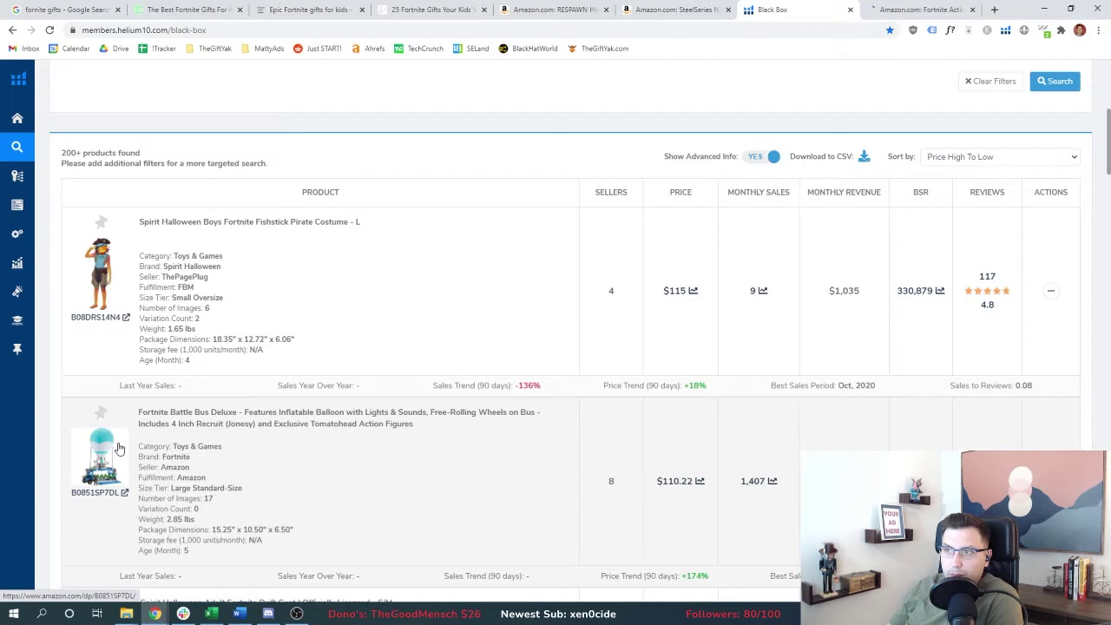
Step: Open the Amazon pages of the Fortnite Battle Bus Deluxe and the Boogie Bomb 7 Piece Full Bed Set from the Black Box results
{"action": "right_click", "coordinate": [119, 269]}
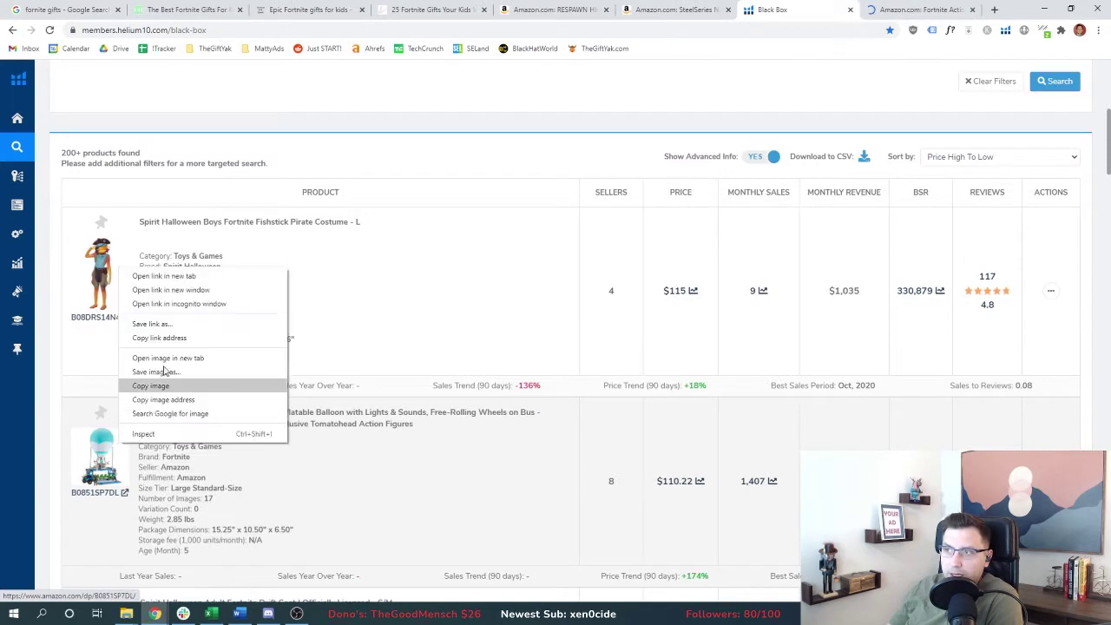
{"action": "left_click", "coordinate": [163, 275]}
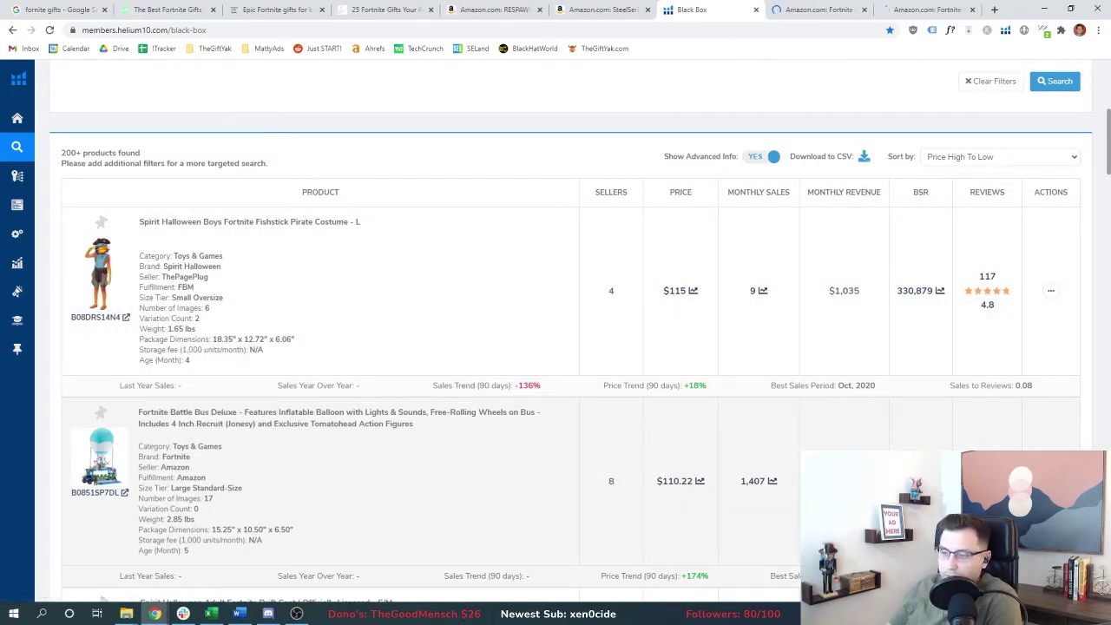
{"action": "scroll", "coordinate": [447, 401], "scroll_direction": "down", "scroll_amount": 10}
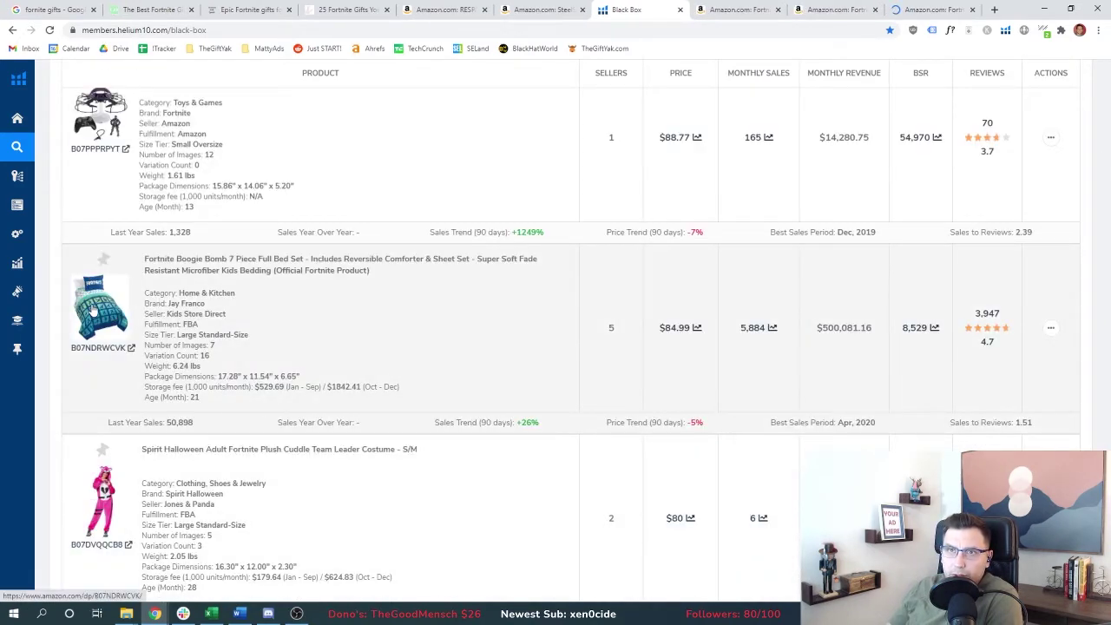
{"action": "middle_click", "coordinate": [93, 311]}
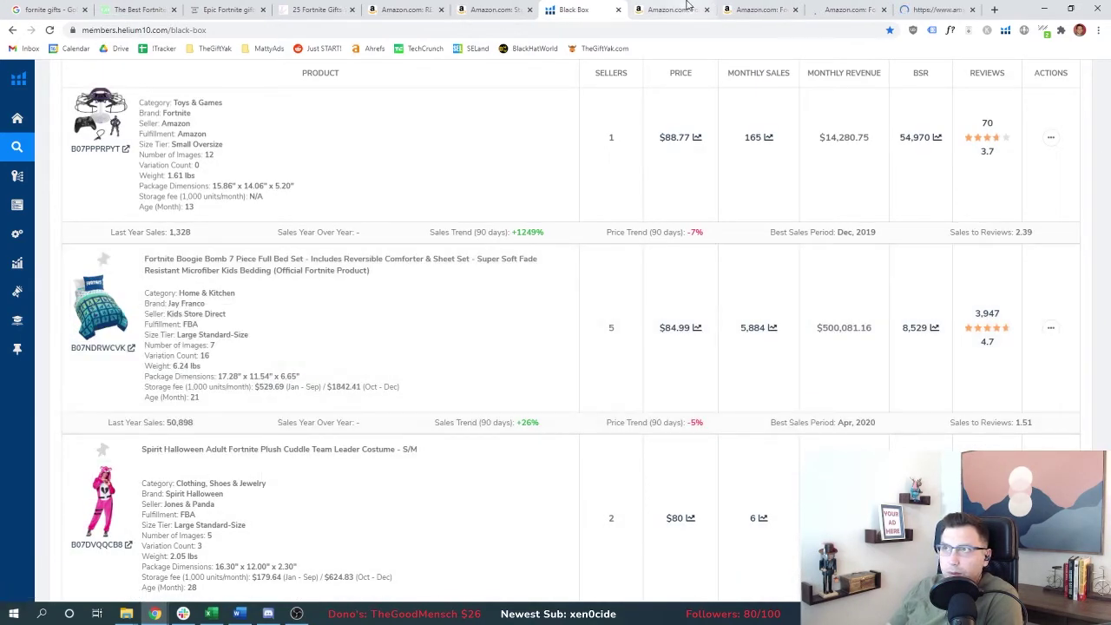
Step: Compare Battle Bus listings on Amazon and select the Battle Royale Collection Battle Bus's link without its tracking part
{"action": "left_click", "coordinate": [686, 9]}
{"action": "key", "text": "ctrl+w"}
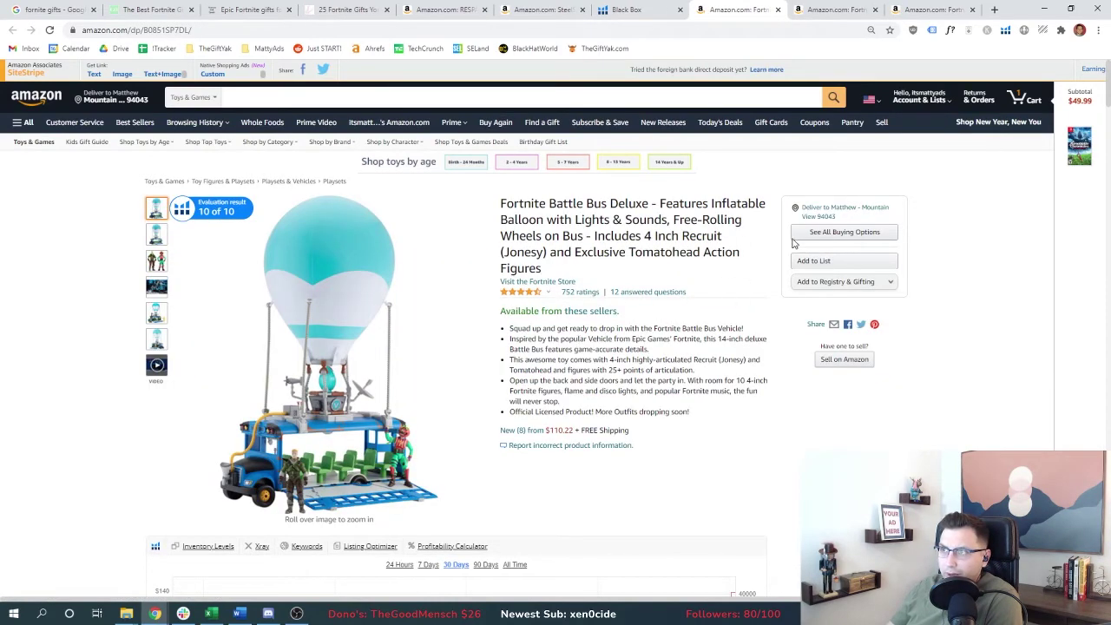
{"action": "left_click", "coordinate": [891, 6]}
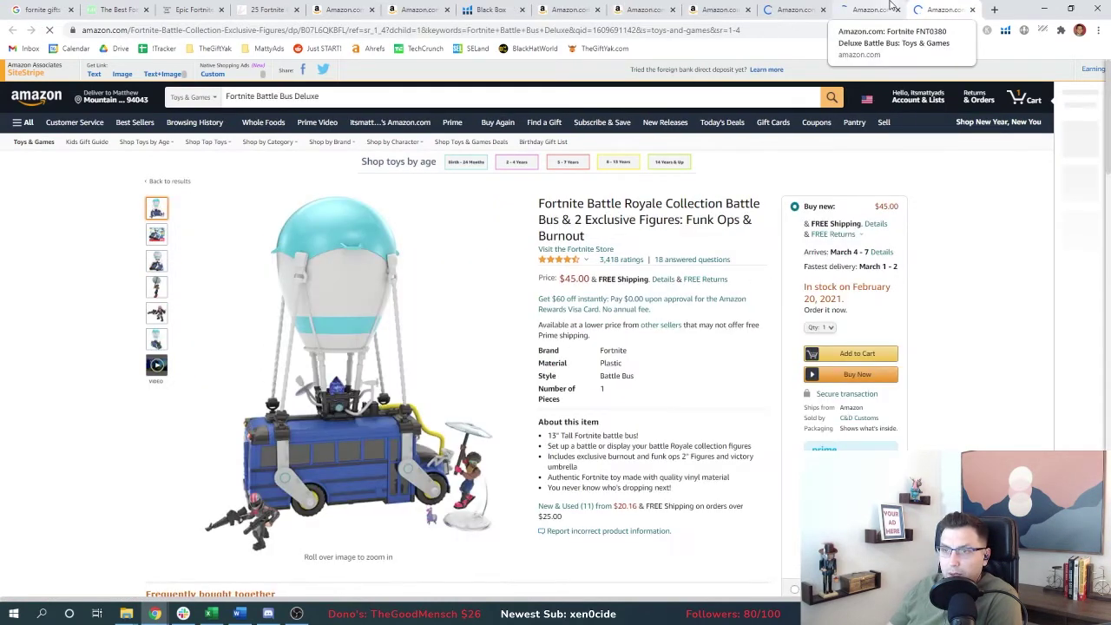
{"action": "left_click", "coordinate": [892, 7]}
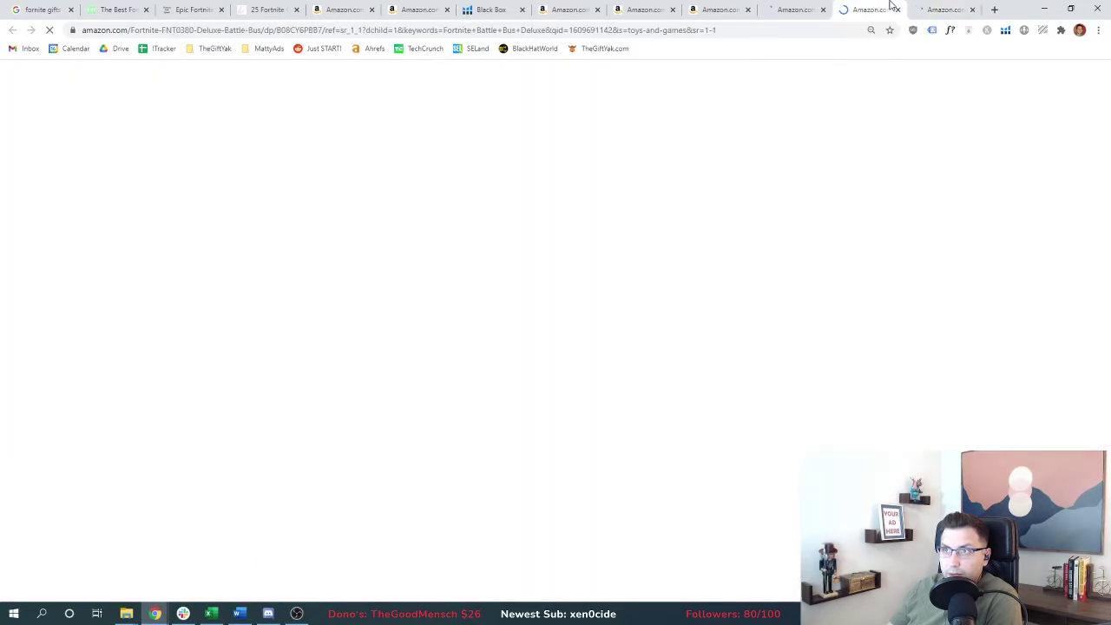
{"action": "key", "text": "ctrl+Tab"}
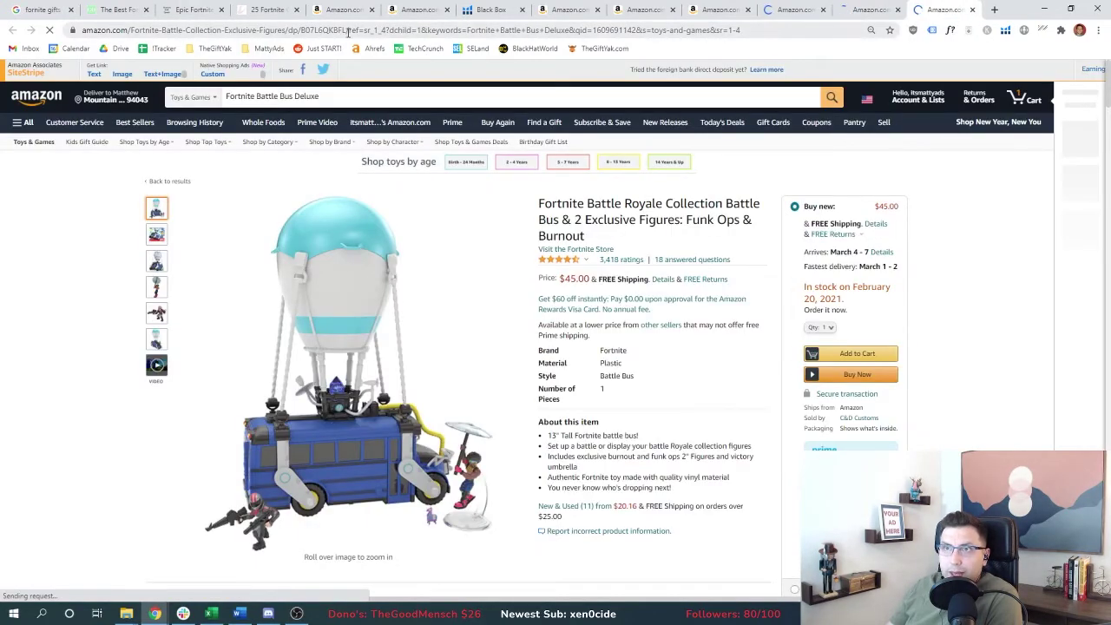
{"action": "left_click", "coordinate": [349, 31]}
{"action": "left_click", "coordinate": [351, 31]}
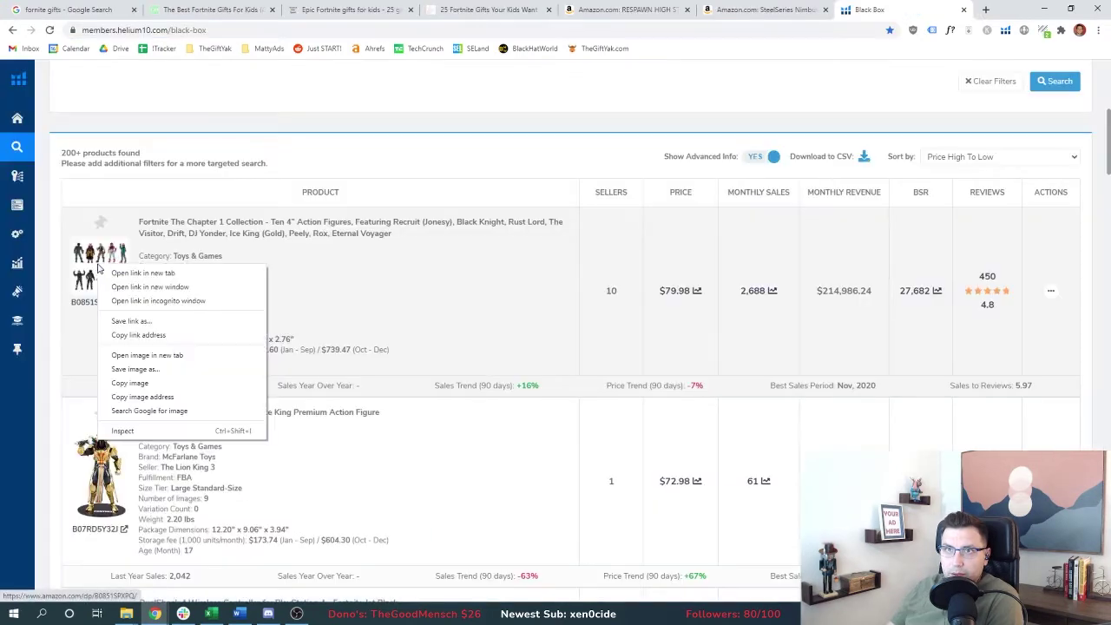
Step: Open the Amazon page of the Fortnite Chapter 1 Collection of ten 4" action figures from the Black Box results
{"action": "left_click", "coordinate": [156, 272]}
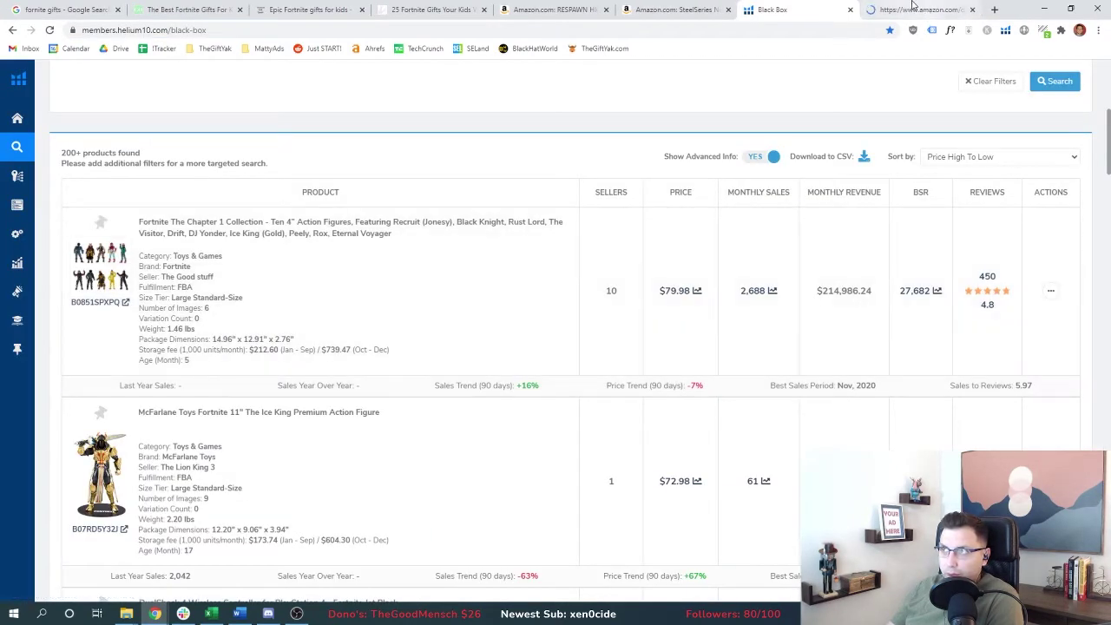
{"action": "left_click", "coordinate": [912, 7]}
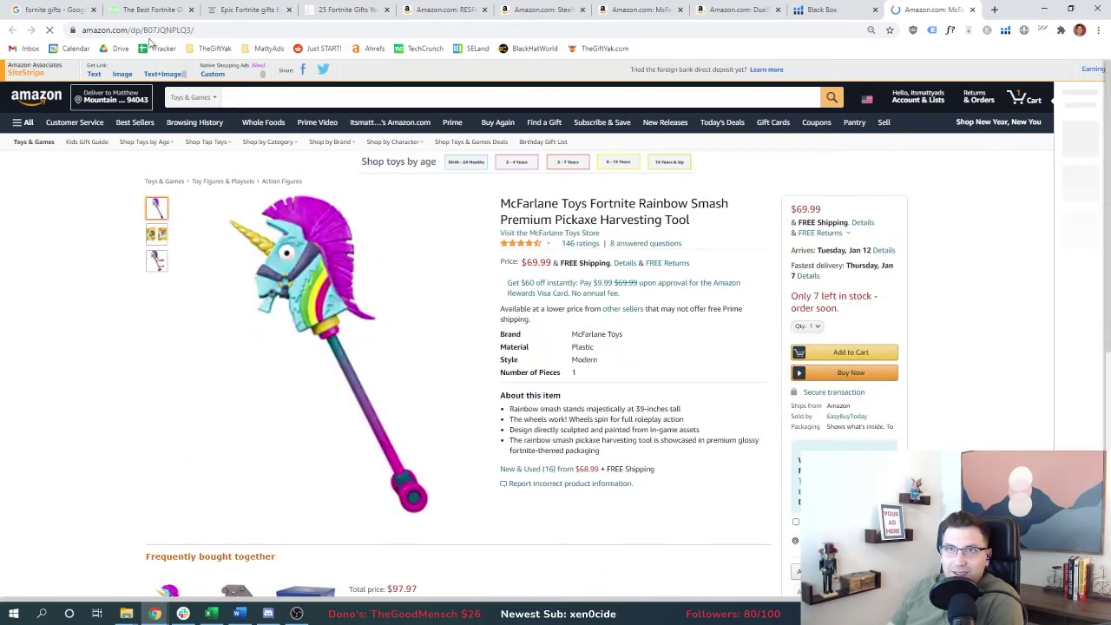
Step: Add the McFarlane unicorn pickaxe's Amazon link to the content brief as Review 26, titled "Rainbow Smash Premium Pickaxe"
{"action": "left_click", "coordinate": [159, 33]}
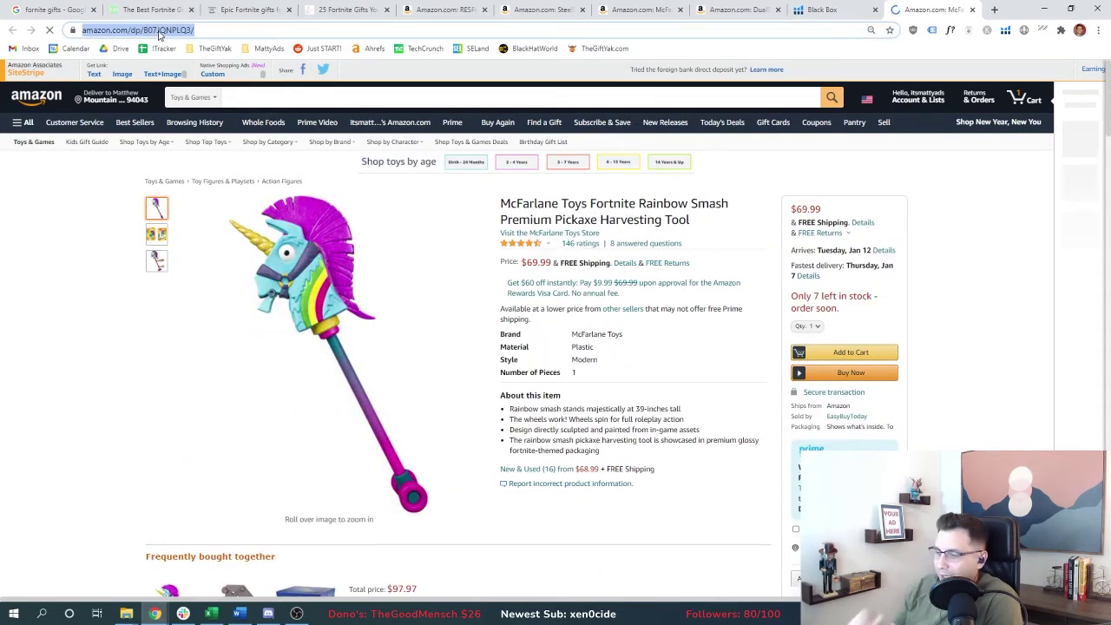
{"action": "key", "text": "alt+Tab"}
{"action": "key", "text": "Right"}
{"action": "key", "text": "Right"}
{"action": "key", "text": "Right"}
{"action": "key", "text": "Right"}
{"action": "key", "text": "Right"}
{"action": "key", "text": "Right"}
{"action": "key", "text": "Right"}
{"action": "key", "text": "Right"}
{"action": "key", "text": "Right"}
{"action": "key", "text": "Right"}
{"action": "key", "text": "Right"}
{"action": "key", "text": "Right"}
{"action": "key", "text": "Right"}
{"action": "key", "text": "Right"}
{"action": "key", "text": "Right"}
{"action": "key", "text": "Right"}
{"action": "key", "text": "Right"}
{"action": "key", "text": "Right"}
{"action": "key", "text": "Right"}
{"action": "key", "text": "Right"}
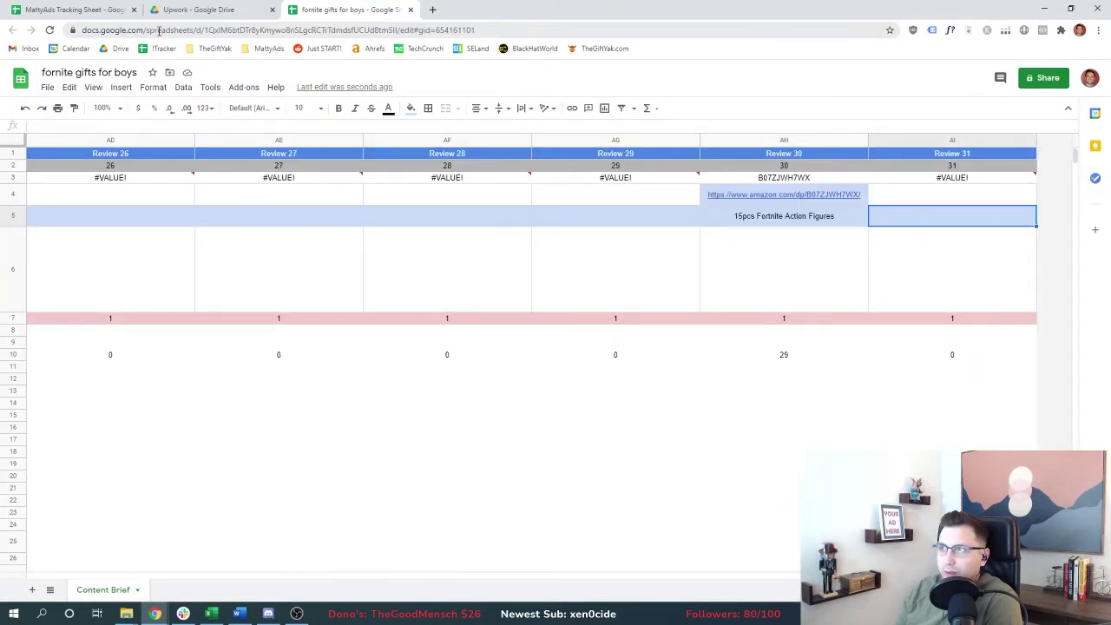
{"action": "key", "text": "alt+Tab"}
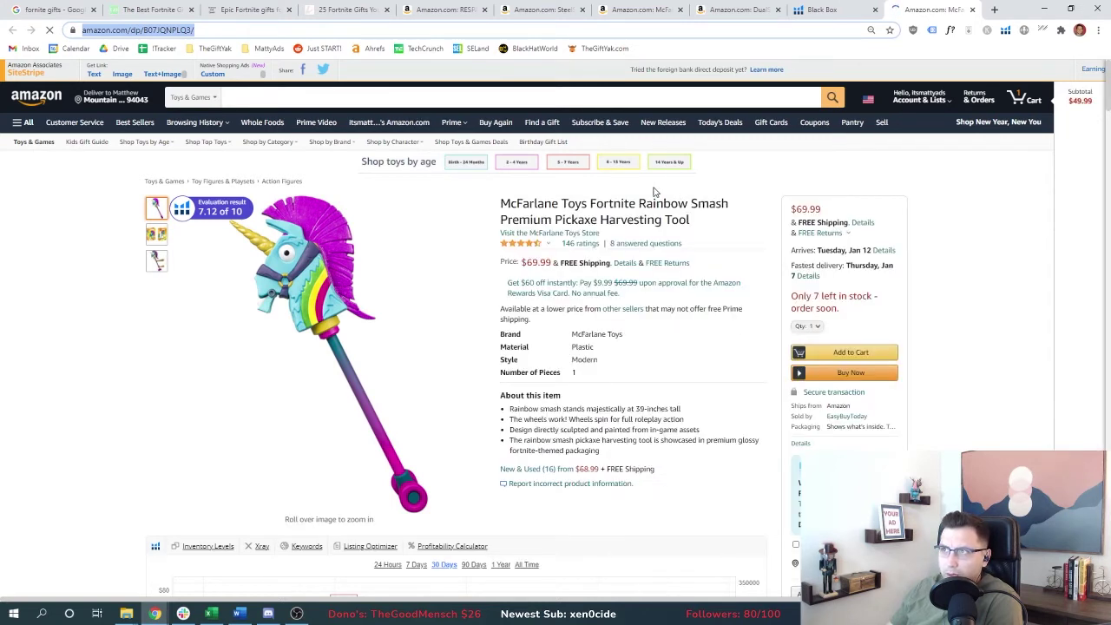
{"action": "left_click", "coordinate": [588, 205]}
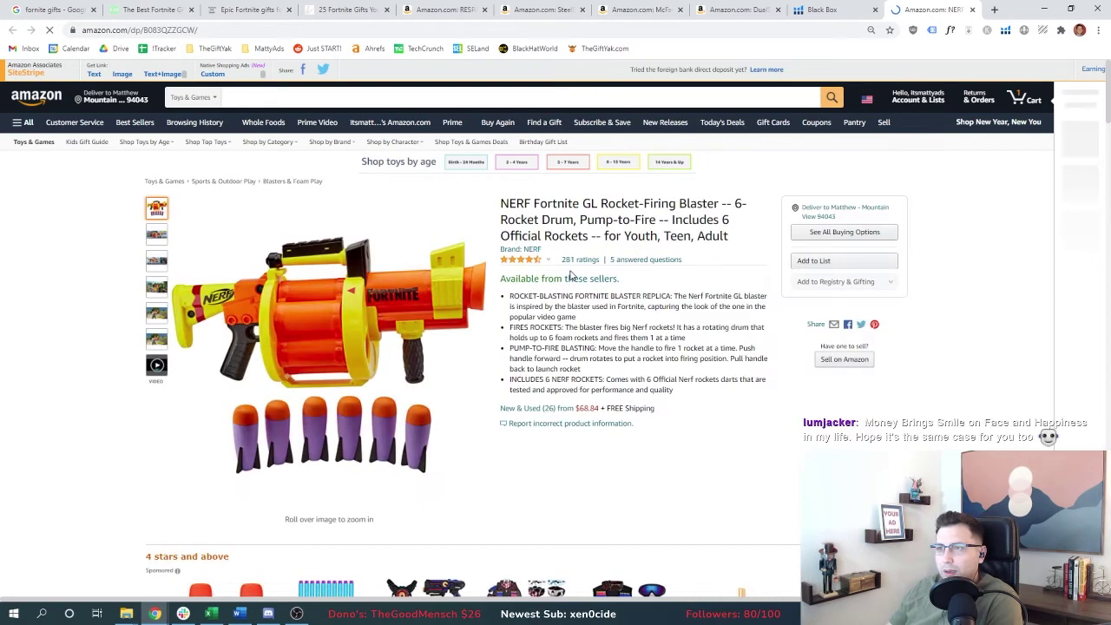
Step: Add the rocket-firing blaster's Amazon link to the content brief as Review 12, titled "NERF Fortnite GL Rocket-Firing Blaster"
{"action": "left_click", "coordinate": [178, 29]}
{"action": "key", "text": "alt+Tab"}
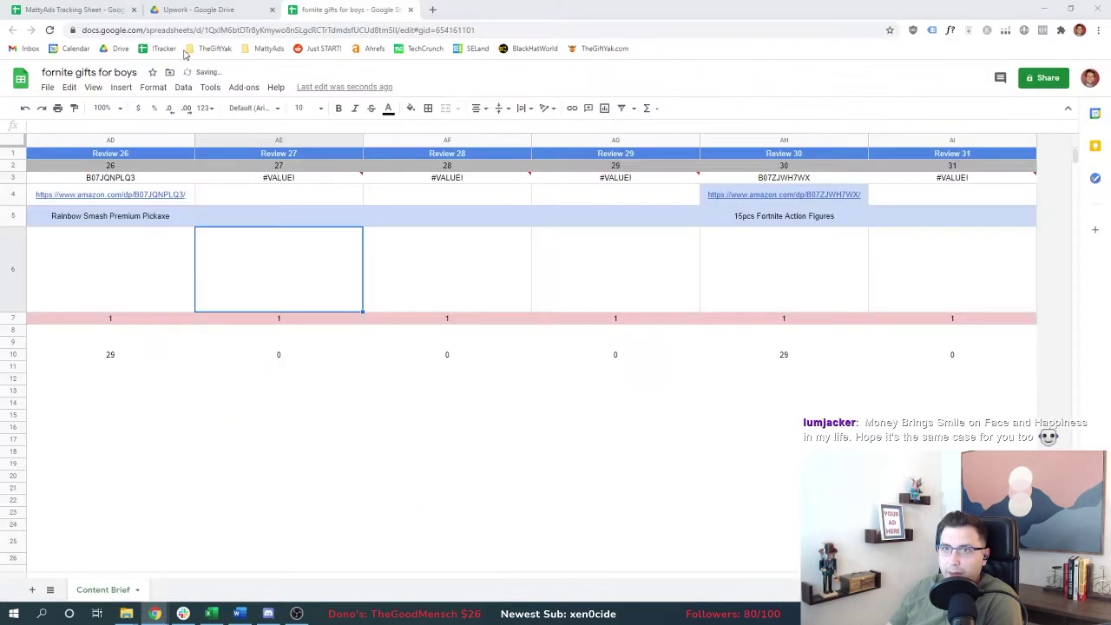
{"action": "left_click", "coordinate": [339, 218]}
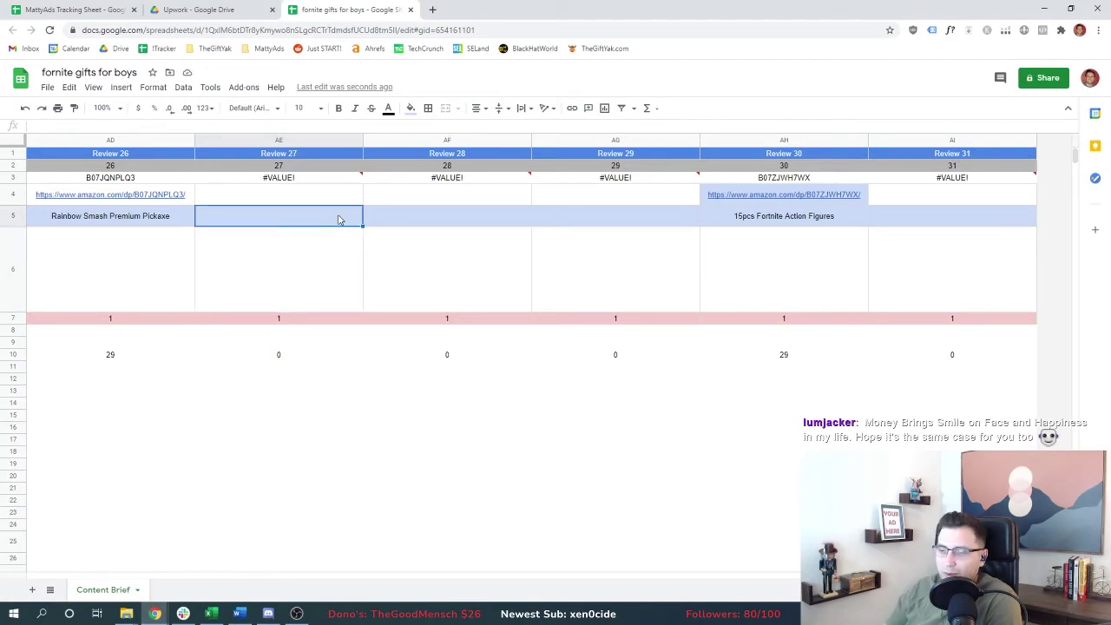
{"action": "key", "text": "Left"}
{"action": "key", "text": "Left"}
{"action": "key", "text": "Left"}
{"action": "key", "text": "Left"}
Step: Open the Amazon page of the NERF - Mega Fortnite (Hasbro E7065EU4) from the Black Box results
{"action": "key", "text": "alt+Tab"}
{"action": "right_click", "coordinate": [94, 319]}
{"action": "left_click", "coordinate": [128, 327]}
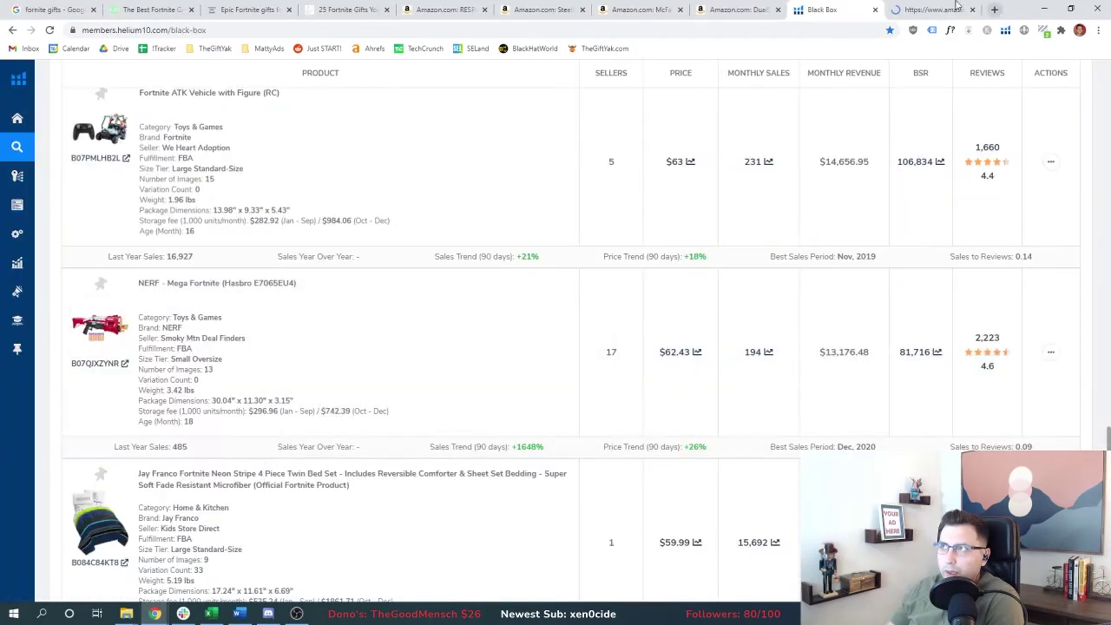
{"action": "left_click", "coordinate": [931, 9]}
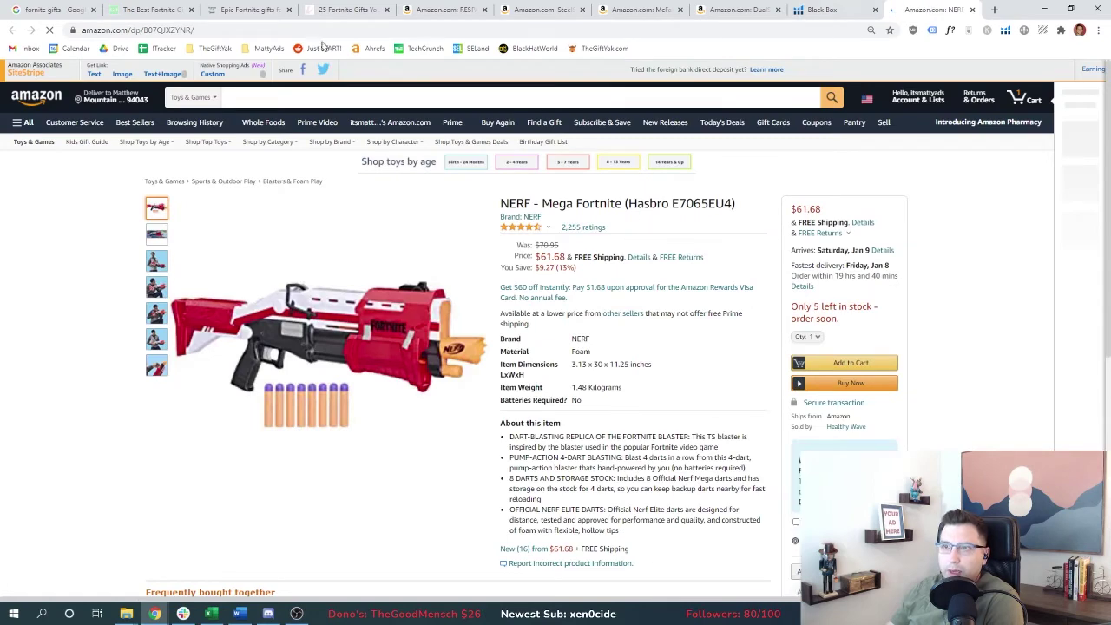
Step: Add the blaster's link to the content brief as Review 1, titled "NERF Mega Fortnite Dart Blaster", and close its Amazon page
{"action": "key", "text": "alt+Tab"}
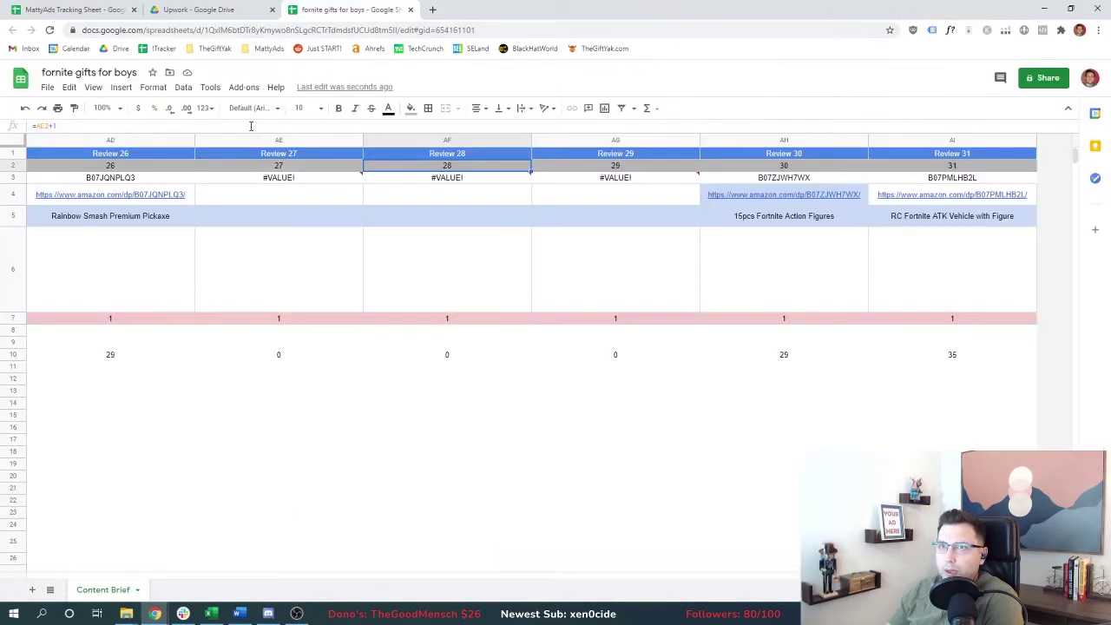
{"action": "key", "text": "Up"}
{"action": "key", "text": "Up"}
{"action": "key", "text": "Left"}
{"action": "key", "text": "Left"}
{"action": "key", "text": "Left"}
{"action": "key", "text": "Left"}
{"action": "key", "text": "Left"}
{"action": "key", "text": "Left"}
{"action": "key", "text": "Left"}
{"action": "key", "text": "Left"}
{"action": "key", "text": "Left"}
{"action": "key", "text": "Left"}
{"action": "key", "text": "Left"}
{"action": "key", "text": "Left"}
{"action": "key", "text": "Left"}
{"action": "key", "text": "Left"}
{"action": "key", "text": "Left"}
{"action": "key", "text": "Left"}
{"action": "key", "text": "Left"}
{"action": "key", "text": "Left"}
{"action": "key", "text": "Left"}
{"action": "key", "text": "Left"}
{"action": "key", "text": "alt+Tab"}
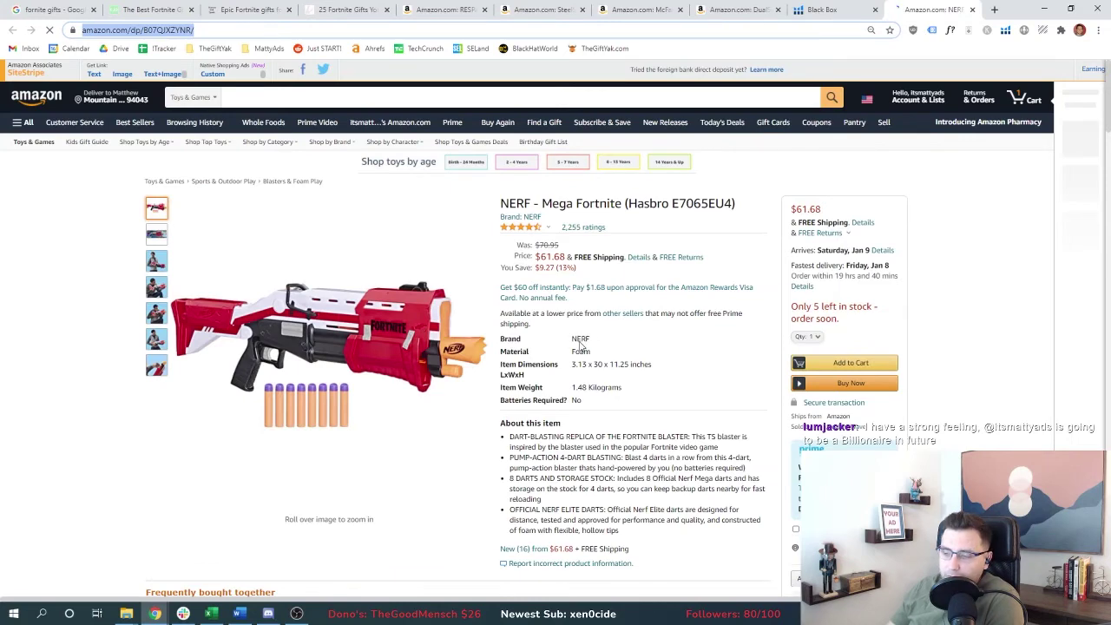
{"action": "left_click_drag", "start_coordinate": [501, 203], "coordinate": [620, 203]}
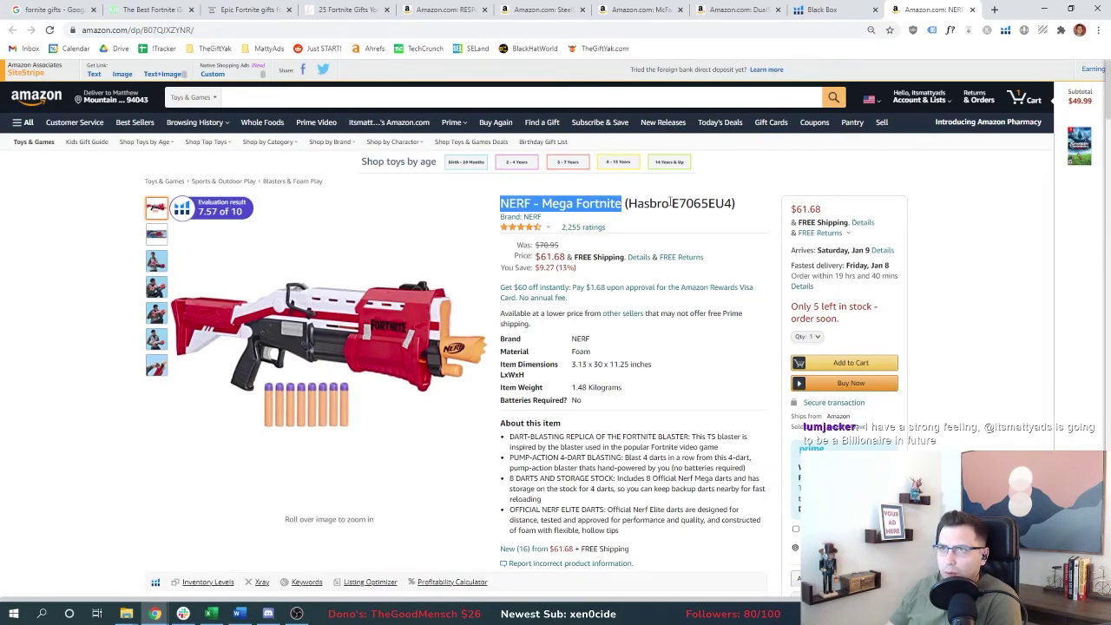
{"action": "key", "text": "alt+Tab"}
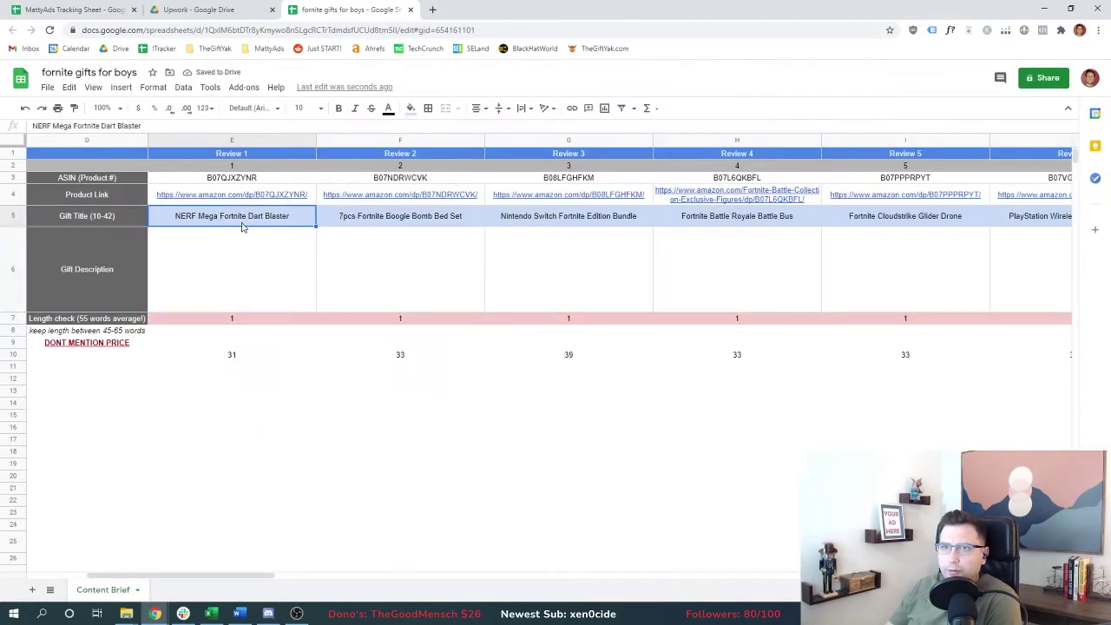
{"action": "left_click", "coordinate": [376, 224]}
{"action": "key", "text": "alt+Tab"}
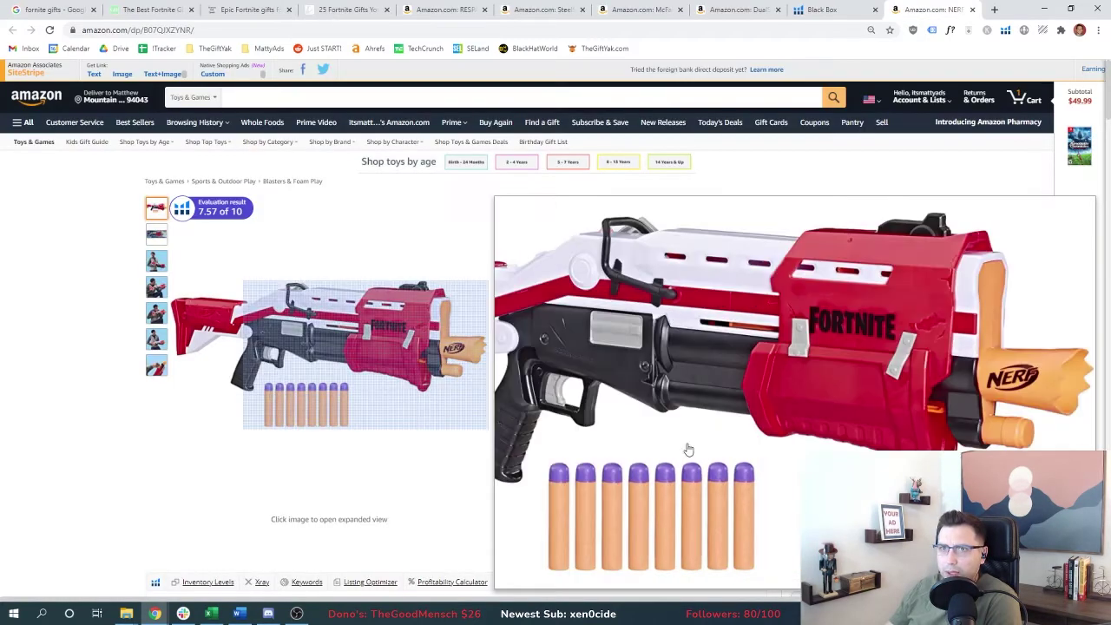
{"action": "middle_click", "coordinate": [940, 16]}
{"action": "left_click", "coordinate": [939, 15]}
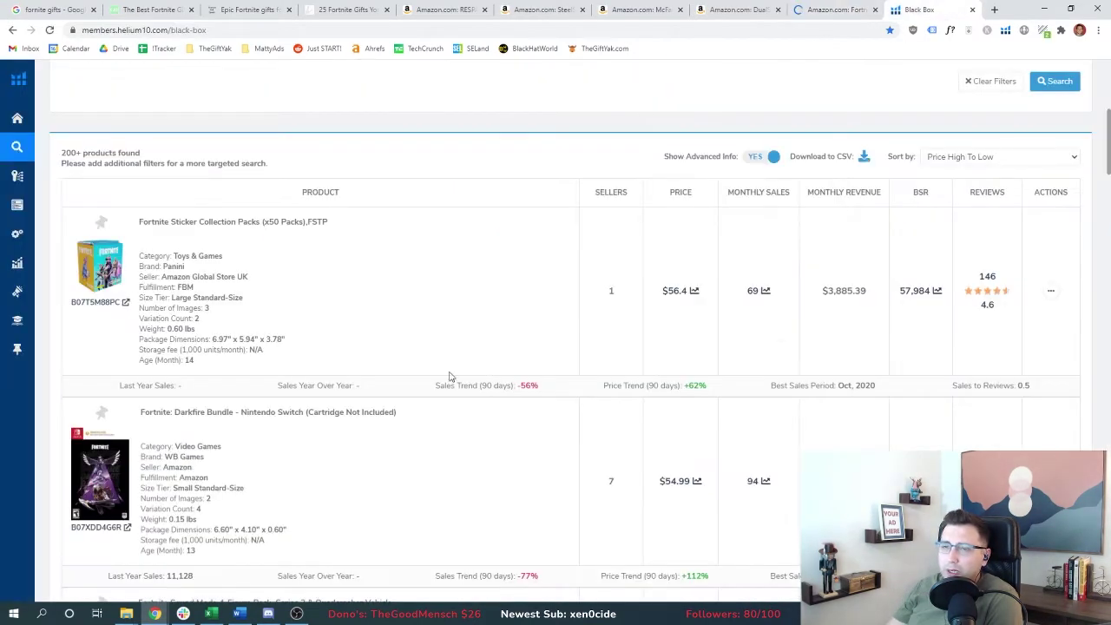
Step: Check Reviews 3 to 10 in the content brief and open the Fortnite Darkfire Bundle (Xbox One) on Amazon from Black Box
{"action": "key", "text": "alt+Tab"}
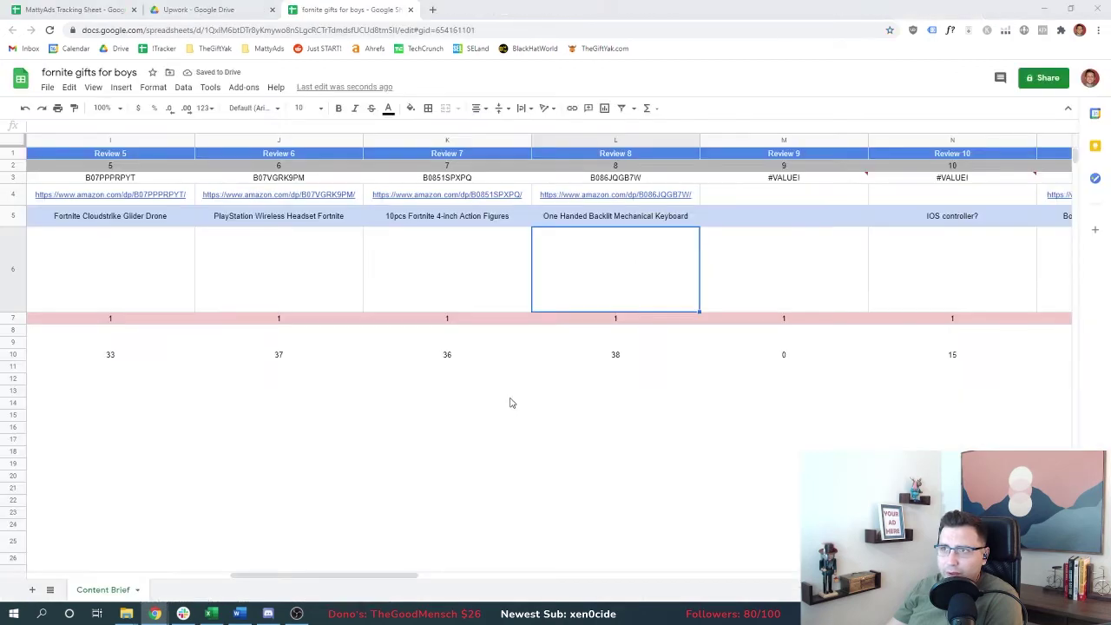
{"action": "left_click_drag", "start_coordinate": [338, 575], "coordinate": [290, 554]}
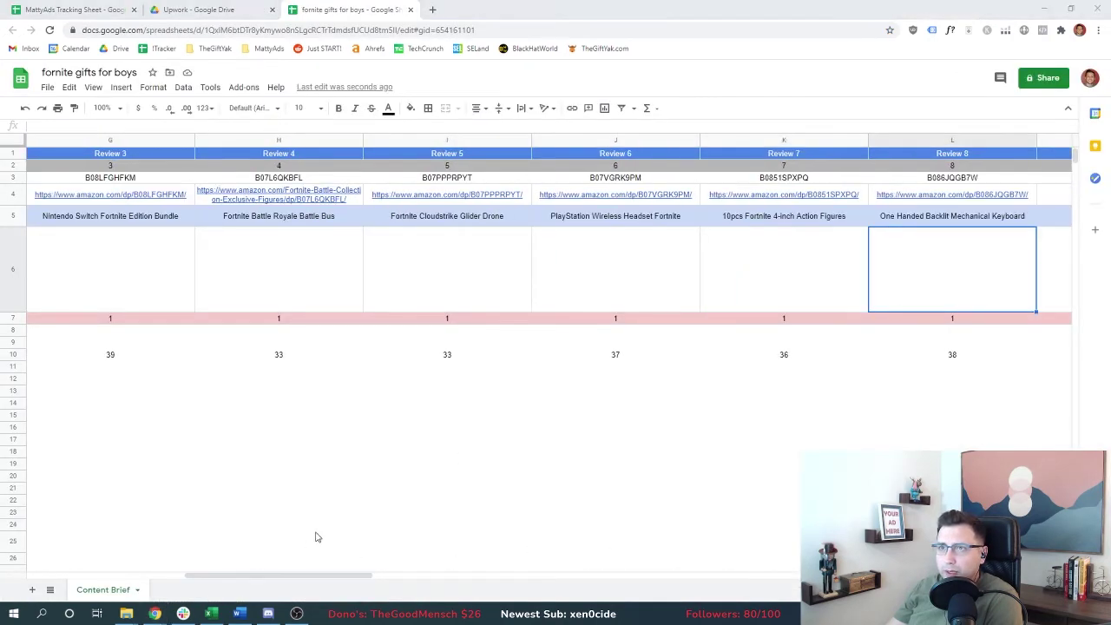
{"action": "key", "text": "alt+Tab"}
{"action": "scroll", "coordinate": [415, 452], "scroll_direction": "down", "scroll_amount": 3}
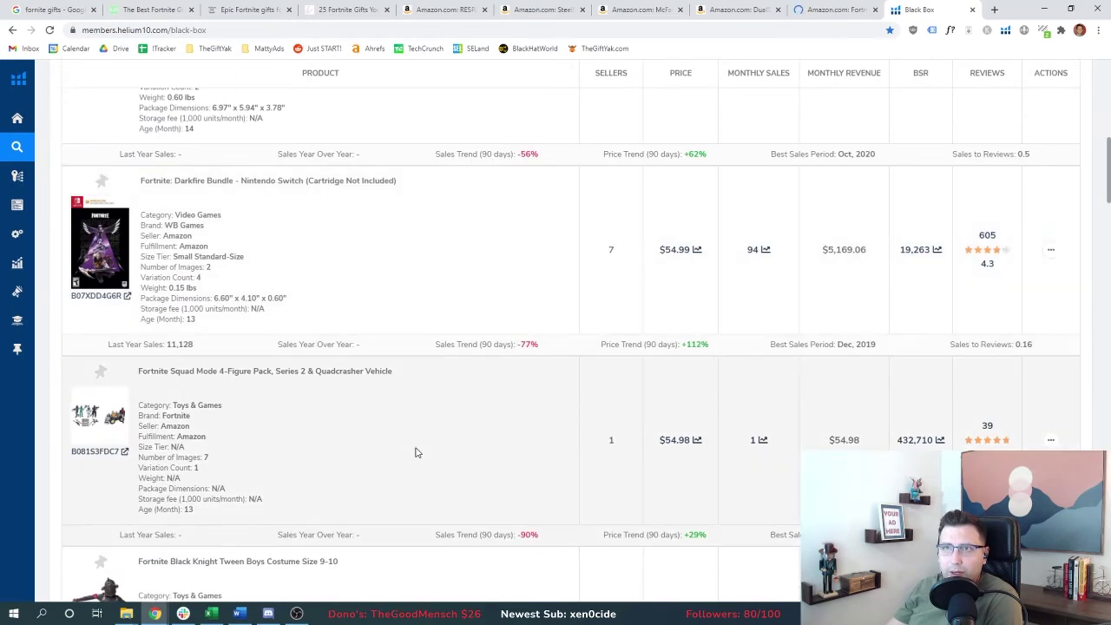
{"action": "scroll", "coordinate": [415, 452], "scroll_direction": "down", "scroll_amount": 3}
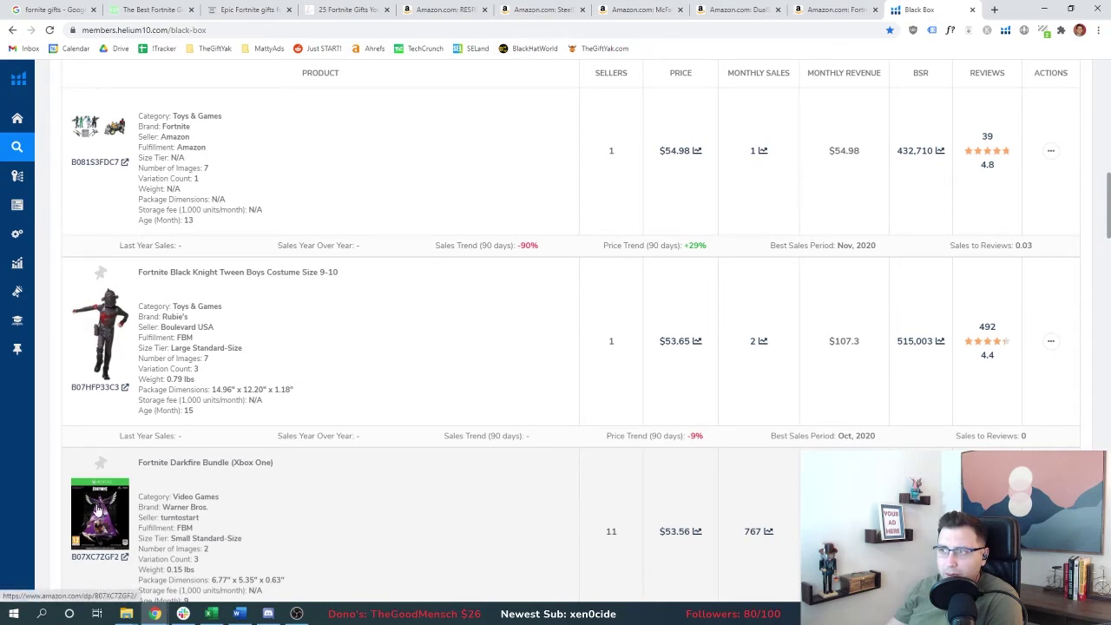
{"action": "left_click", "coordinate": [100, 512]}
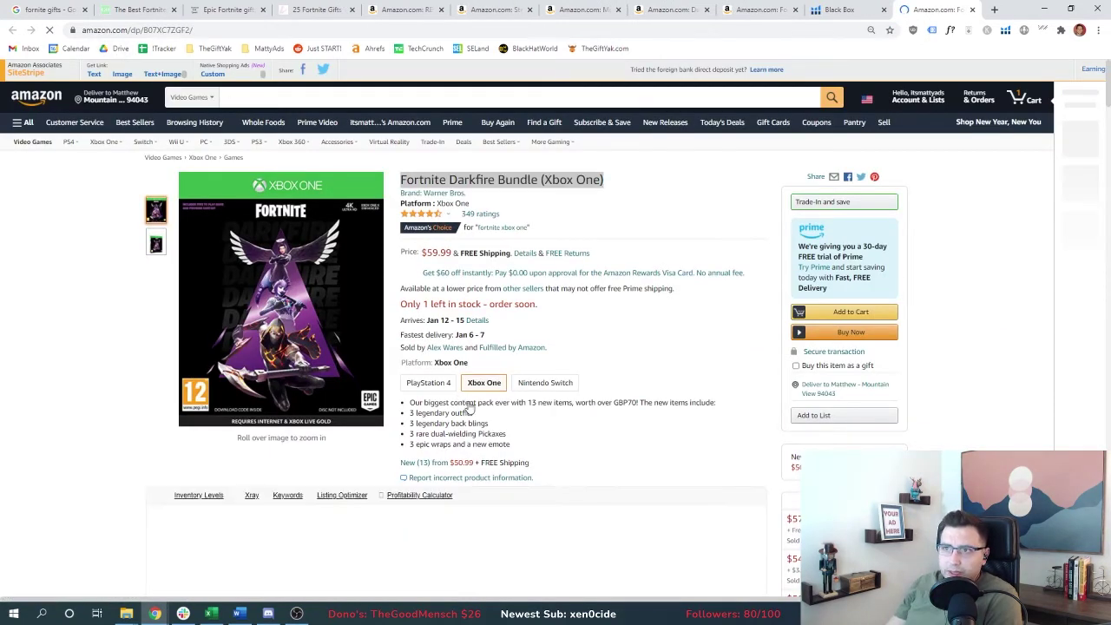
Step: Change the Review 9 gift title in the content brief to "Fortnite Darkfire Xbox One Bundle (Also on PS4, Switch)"
{"action": "key", "text": "alt+Tab"}
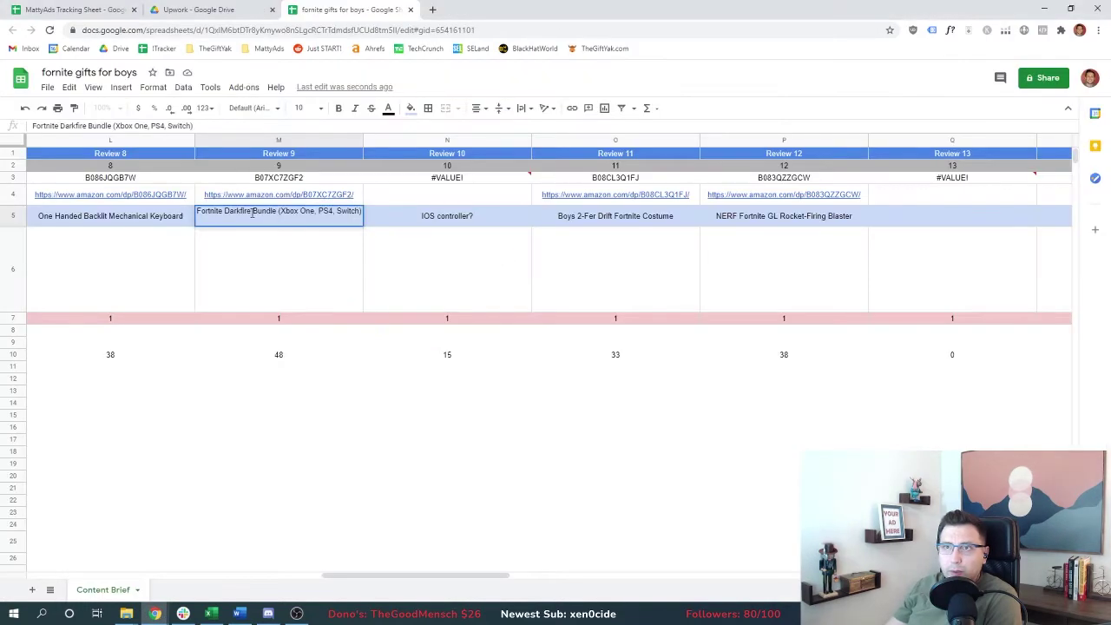
{"action": "double_click", "coordinate": [252, 212]}
{"action": "type", "text": "Xbox One"}
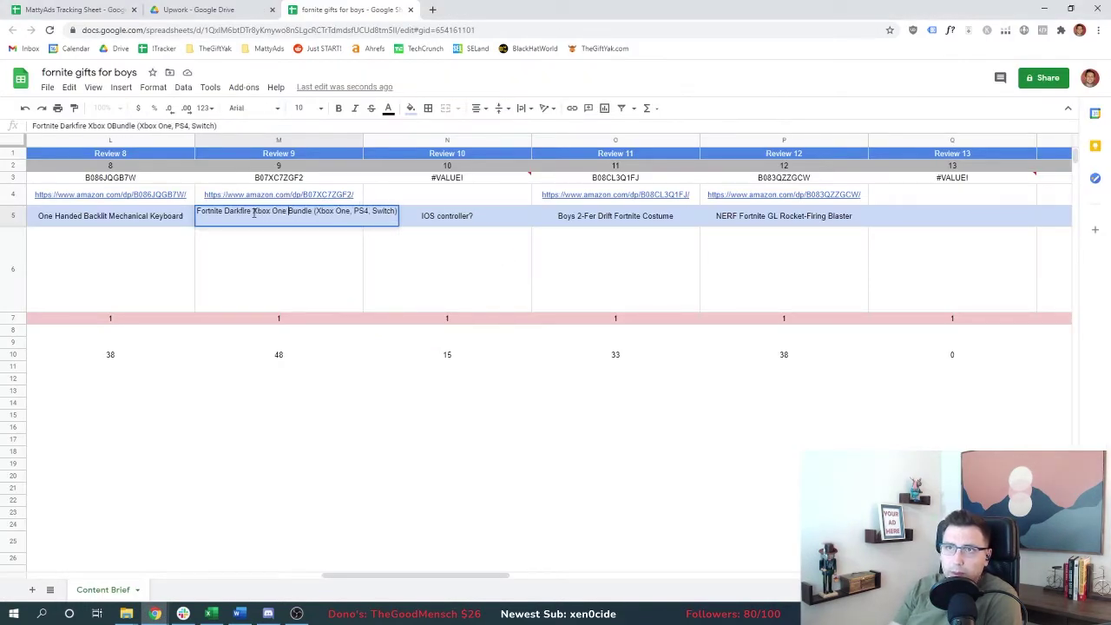
{"action": "key", "text": "ctrl+Right"}
{"action": "key", "text": "ctrl+Right"}
{"action": "key", "text": "ctrl+shift+Right"}
{"action": "key", "text": "ctrl+shift+Right"}
{"action": "key", "text": "ctrl+shift+Right"}
{"action": "type", "text": "Also on"}
{"action": "key", "text": "Return"}
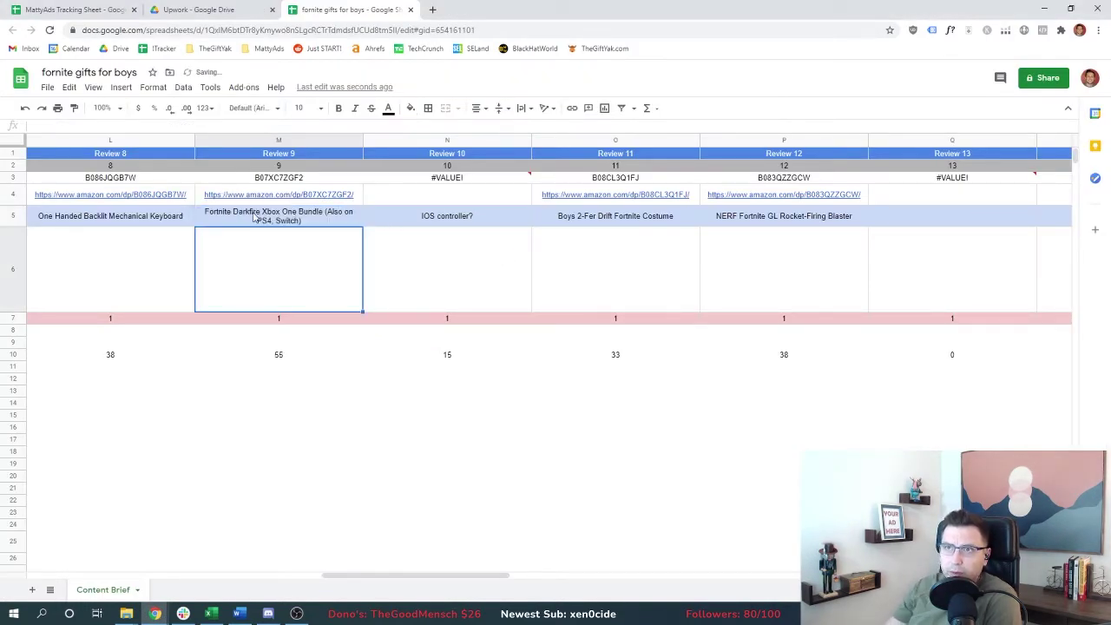
Step: Sort the Black Box product results by Monthly Revenue High To Low
{"action": "key", "text": "alt+Tab"}
{"action": "scroll", "coordinate": [761, 390], "scroll_direction": "up", "scroll_amount": 4}
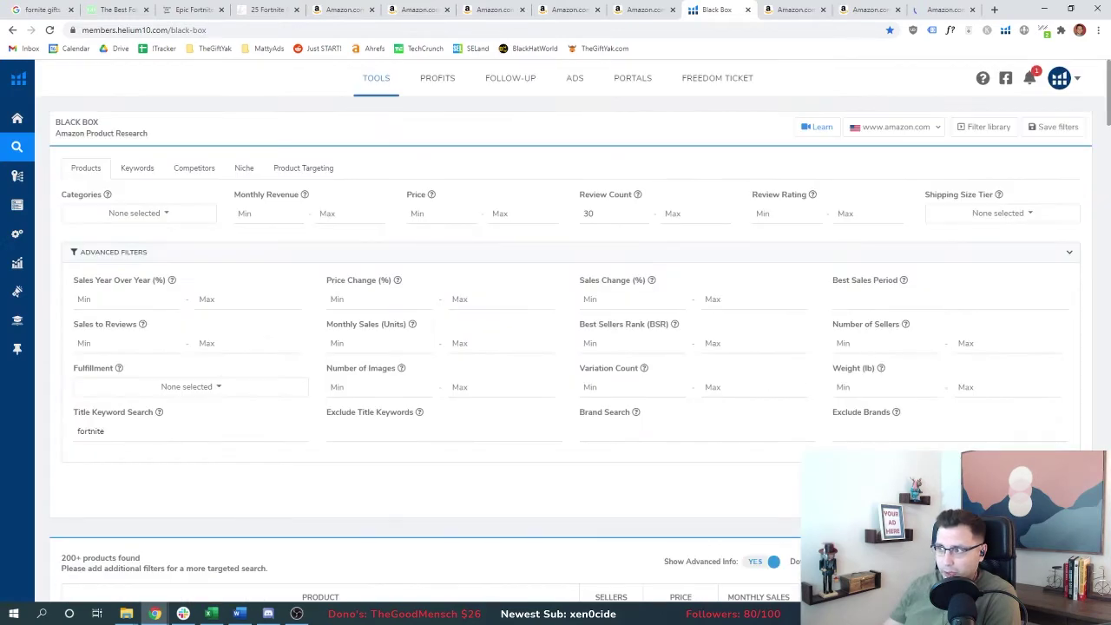
{"action": "scroll", "coordinate": [998, 388], "scroll_direction": "down", "scroll_amount": 2}
{"action": "left_click", "coordinate": [998, 388]}
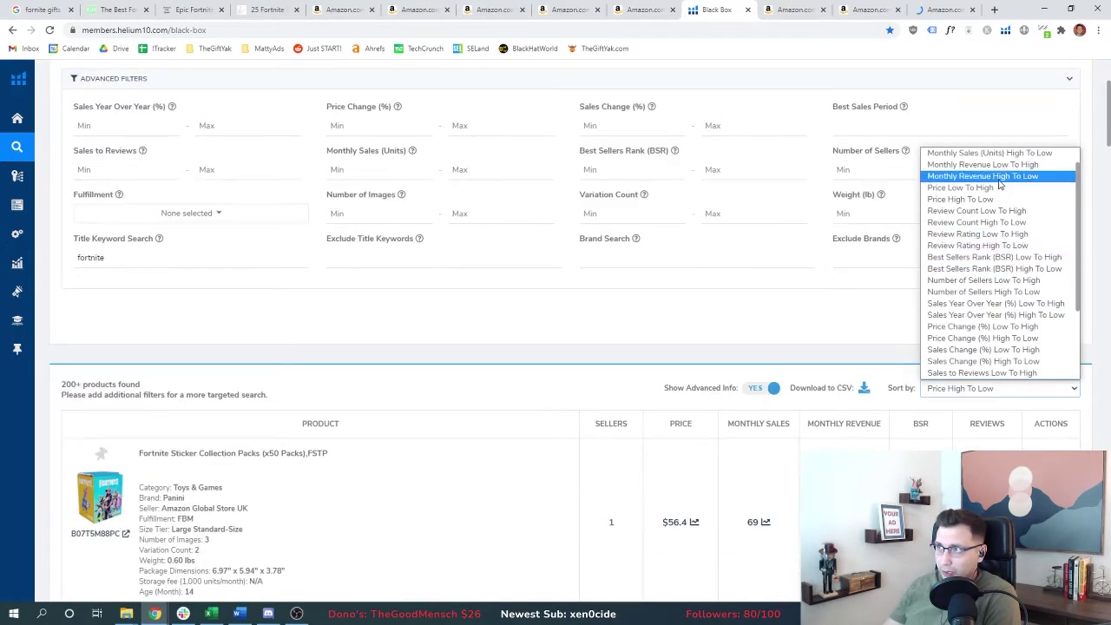
{"action": "left_click", "coordinate": [998, 177]}
Step: Copy the Amazon link of the NERF Fortnite BASR-R Bolt Action Blaster found in Black Box and go to Review 12 in the content brief
{"action": "scroll", "coordinate": [165, 321], "scroll_direction": "down", "scroll_amount": 6}
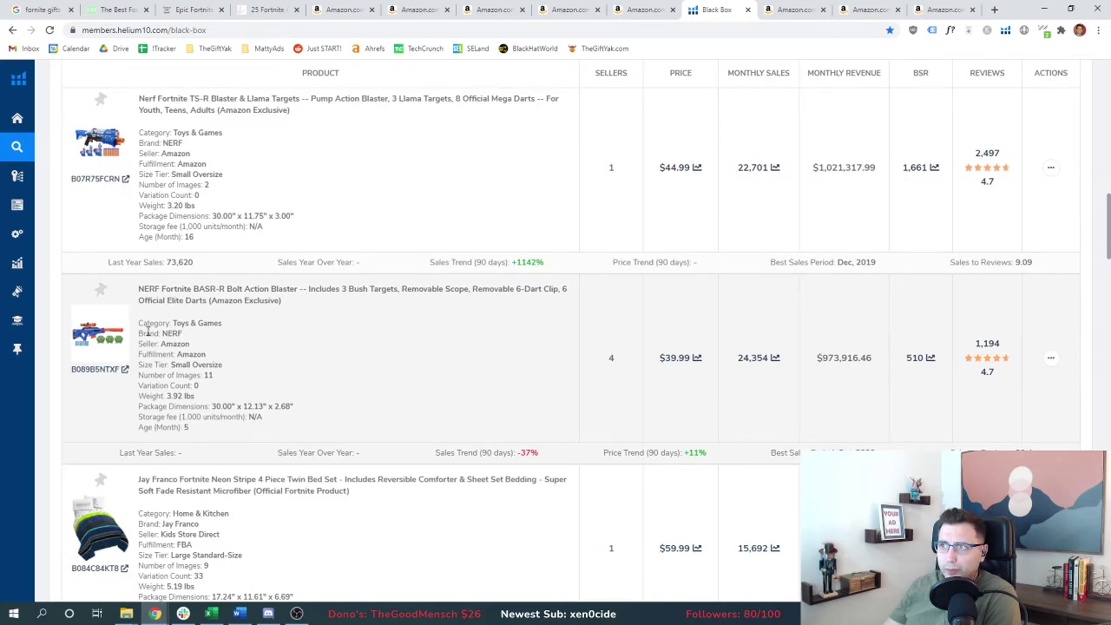
{"action": "left_click", "coordinate": [109, 334]}
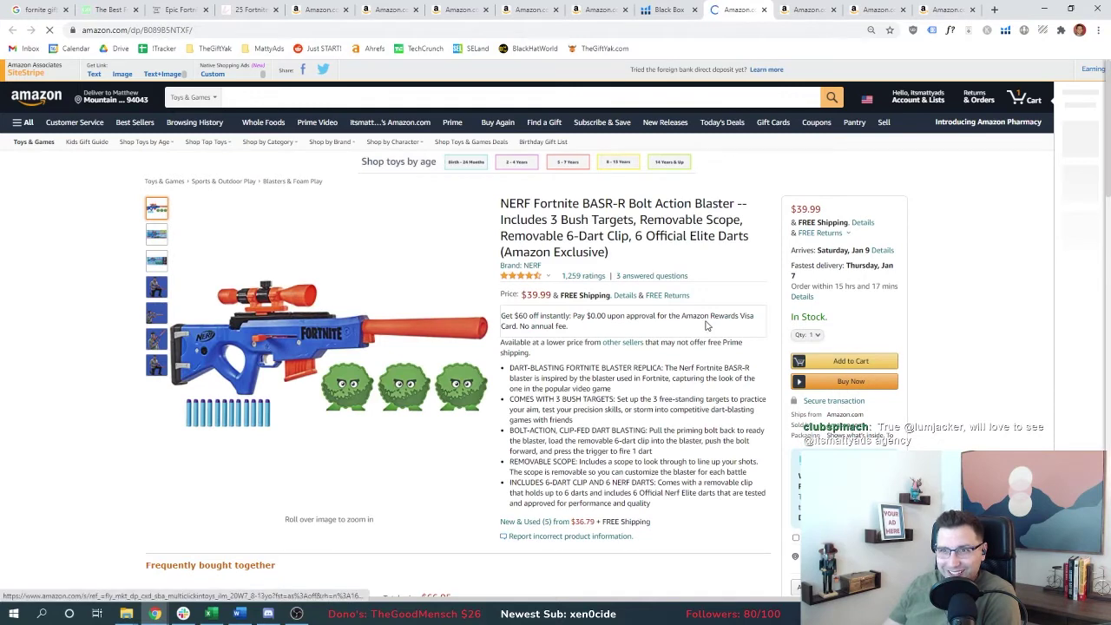
{"action": "left_click", "coordinate": [122, 32]}
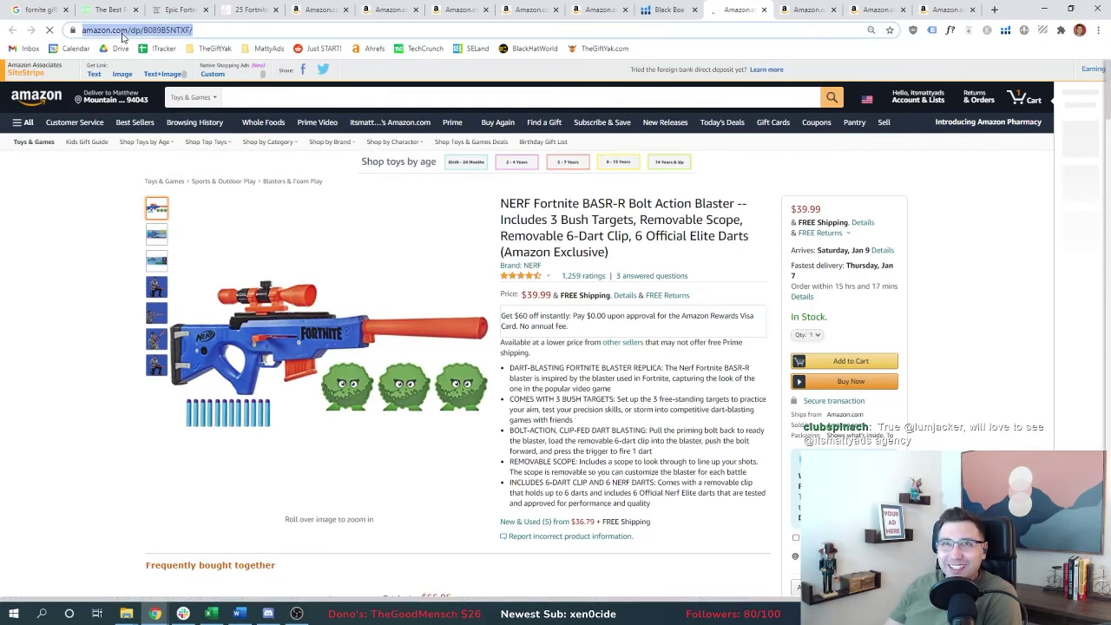
{"action": "key", "text": "alt+Tab"}
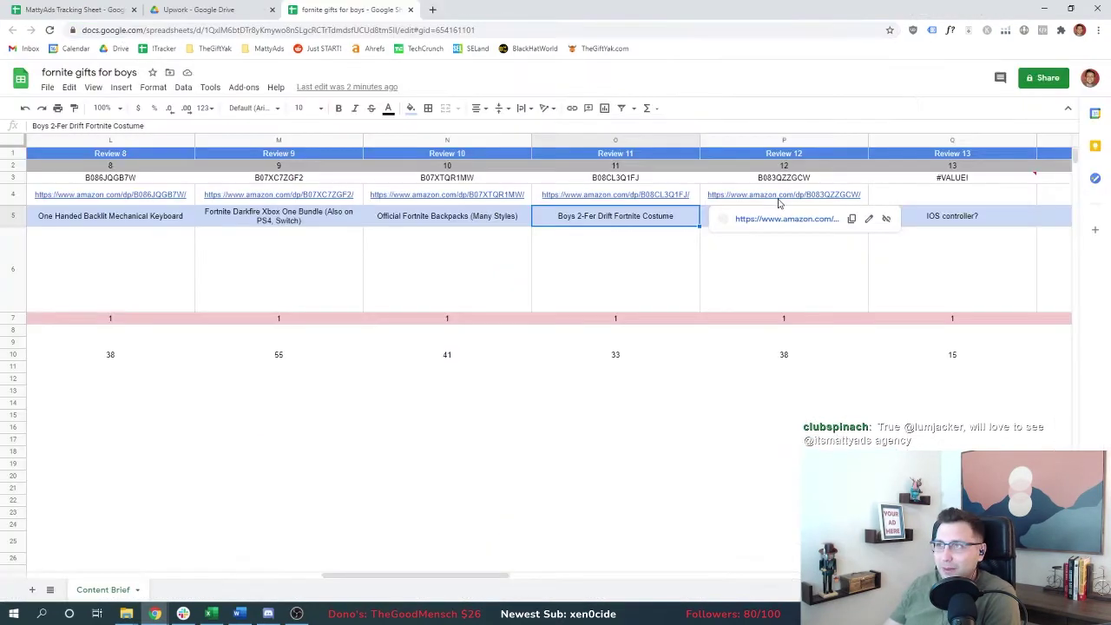
{"action": "left_click", "coordinate": [805, 279]}
{"action": "left_click", "coordinate": [804, 220]}
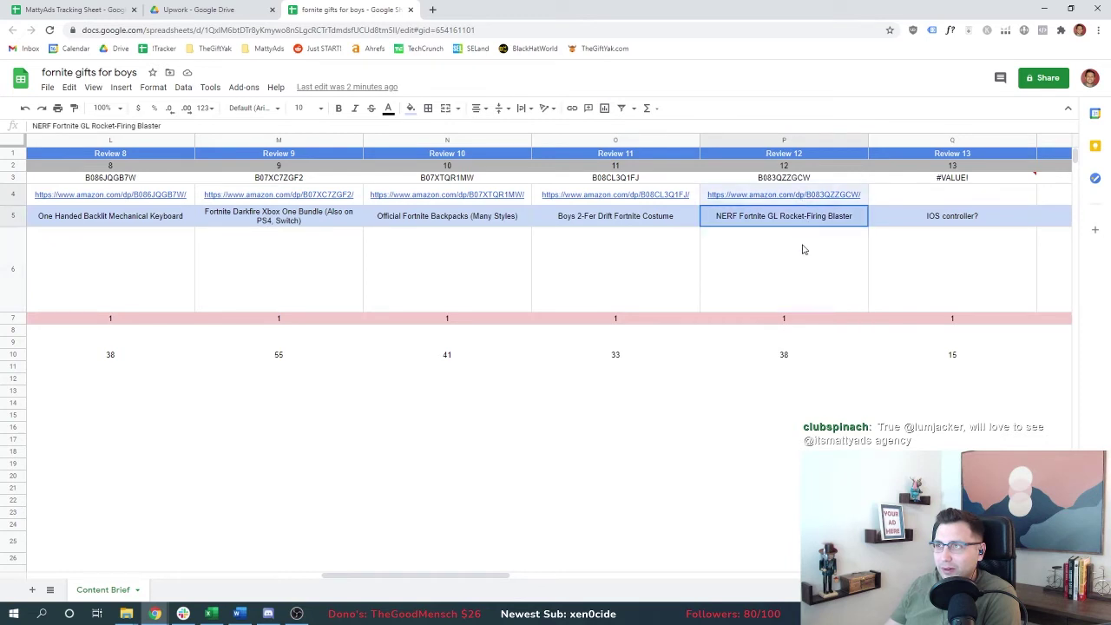
Step: Open the Amazon page of the NERF Fortnite AR-Durrr Burger Motorized Blaster from the Black Box results
{"action": "key", "text": "alt+Tab"}
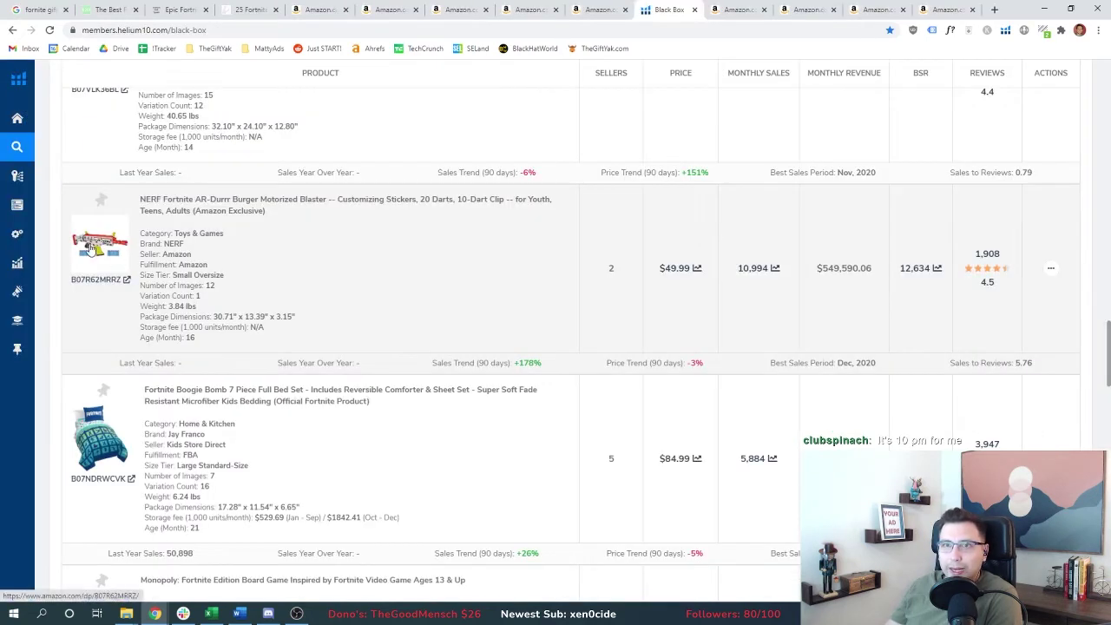
{"action": "right_click", "coordinate": [107, 248]}
{"action": "left_click", "coordinate": [130, 253]}
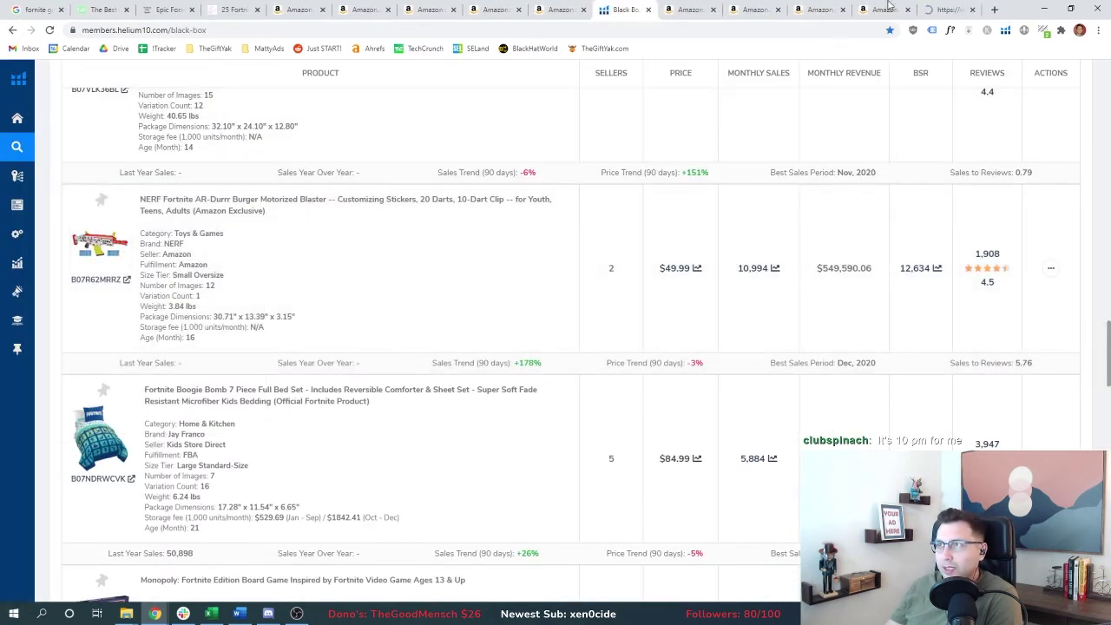
{"action": "key", "text": "ctrl+9"}
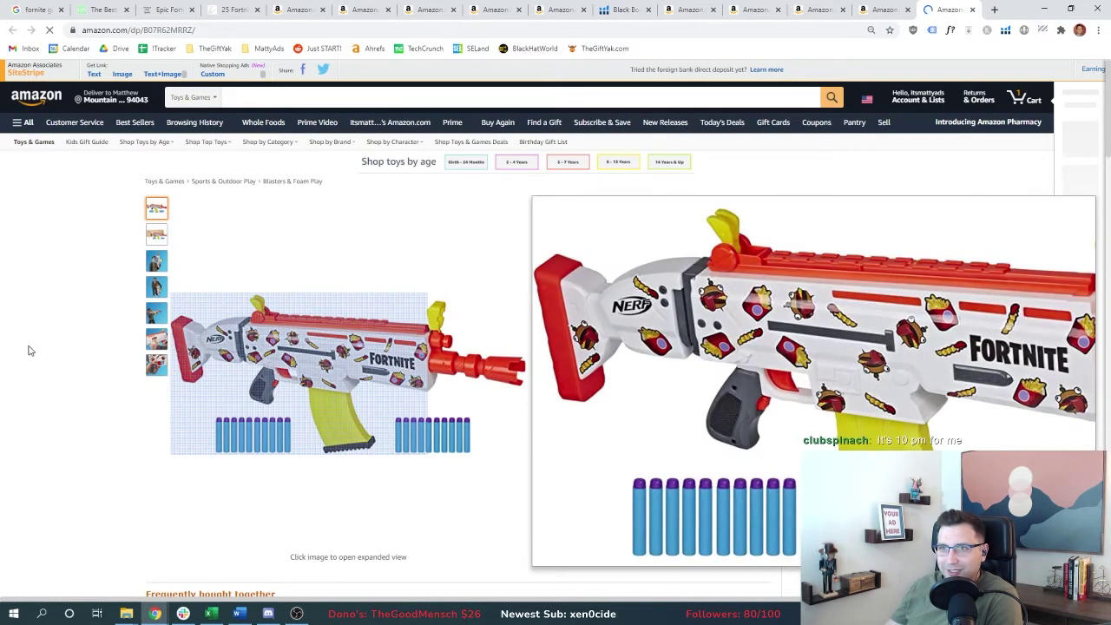
{"action": "key", "text": "alt+Tab"}
{"action": "key", "text": "Up"}
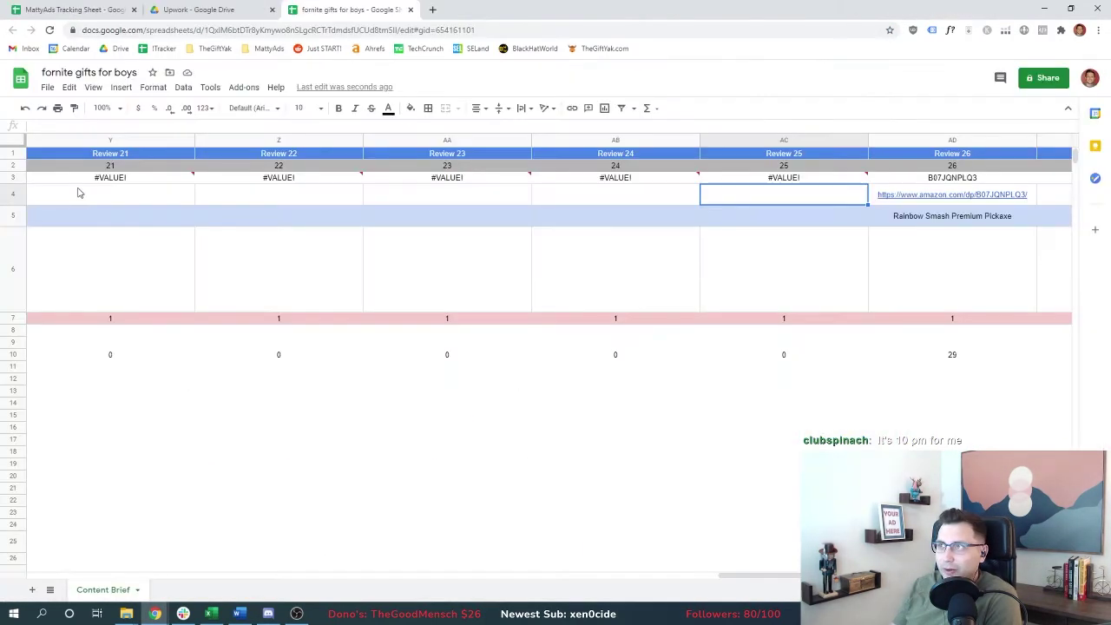
{"action": "key", "text": "Return"}
{"action": "type", "text": "https://www.amazon.com/dp/B07R62MRRZ/"}
{"action": "key", "text": "Return"}
{"action": "key", "text": "alt+Tab"}
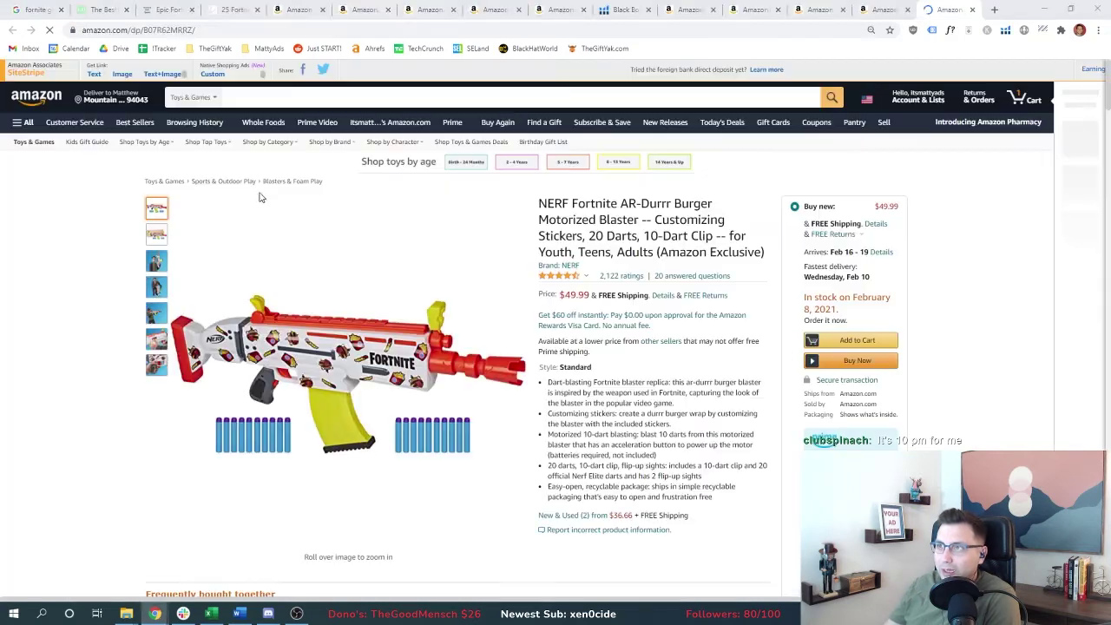
{"action": "left_click", "coordinate": [539, 207]}
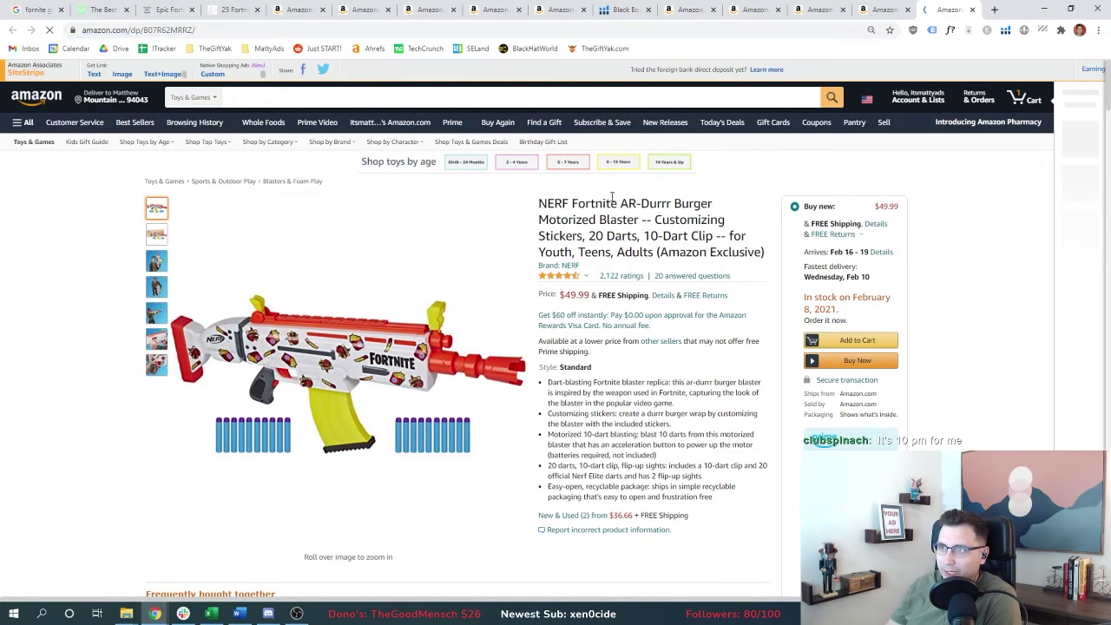
{"action": "left_click_drag", "start_coordinate": [661, 206], "coordinate": [639, 223]}
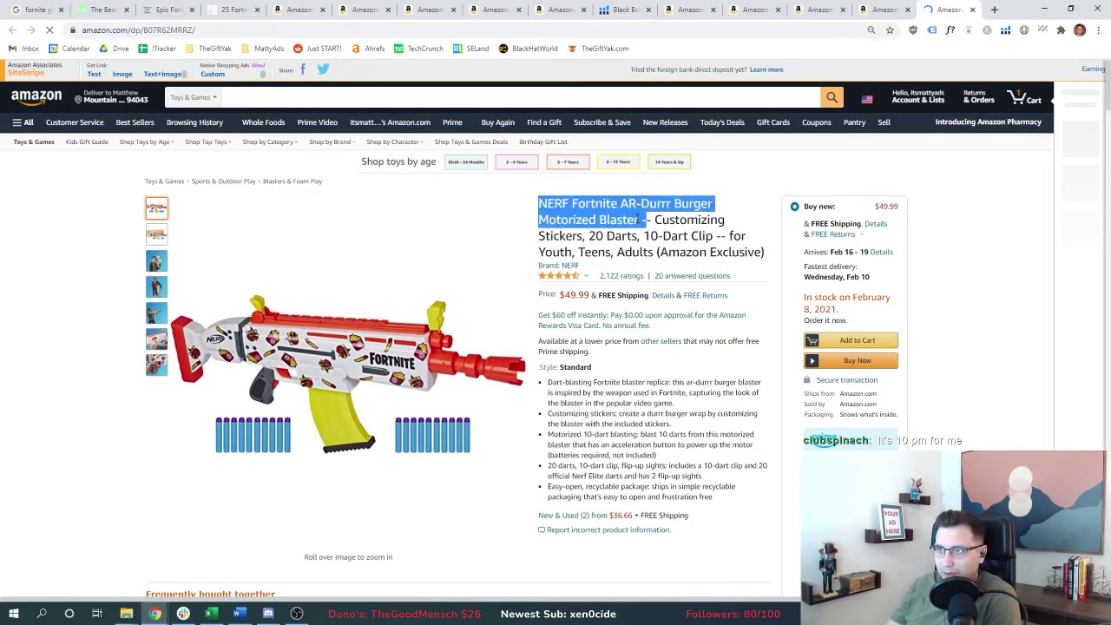
{"action": "key", "text": "alt+Tab"}
Step: Open the Hasbro Gaming Jenga: Fortnite Edition on Amazon from Black Box and enter its link in an empty review column of the content brief
{"action": "scroll", "coordinate": [263, 459], "scroll_direction": "down", "scroll_amount": 4}
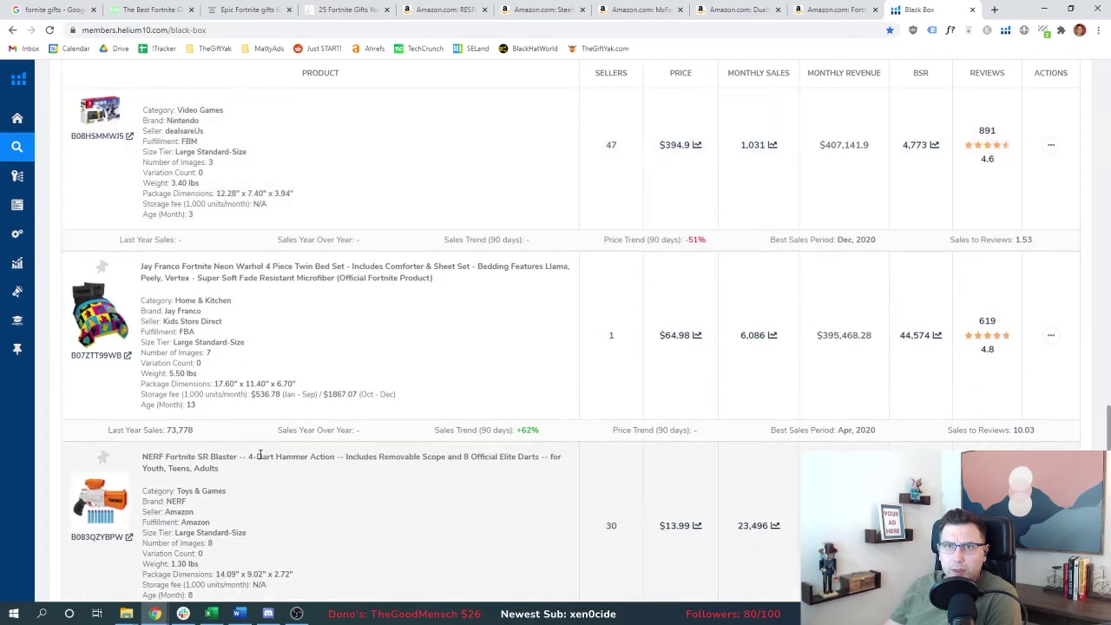
{"action": "scroll", "coordinate": [278, 486], "scroll_direction": "down", "scroll_amount": 6}
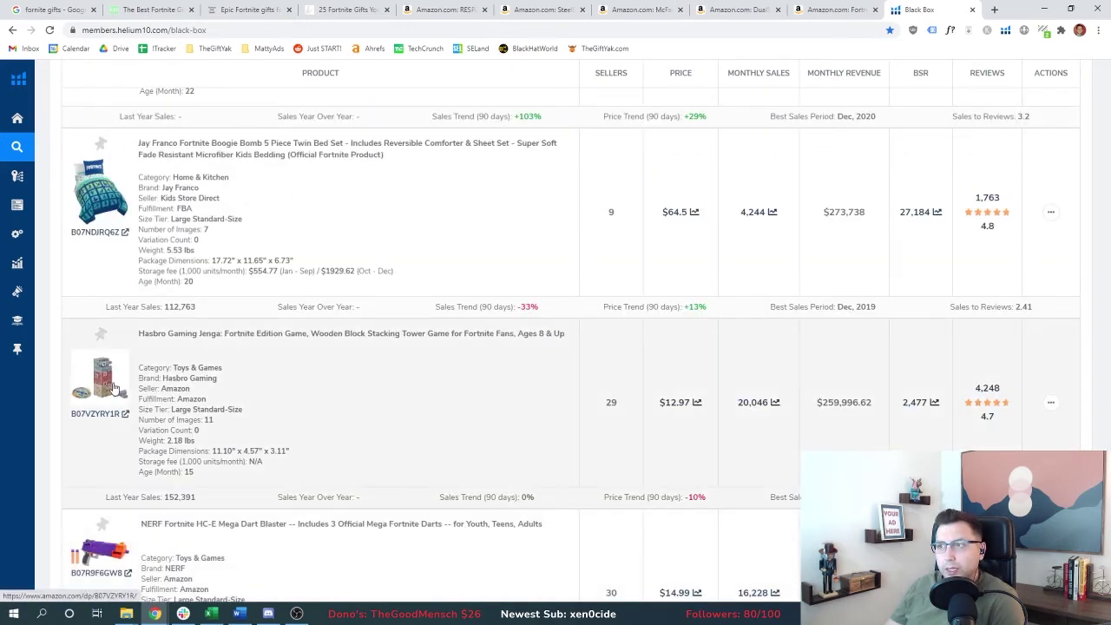
{"action": "left_click", "coordinate": [112, 387]}
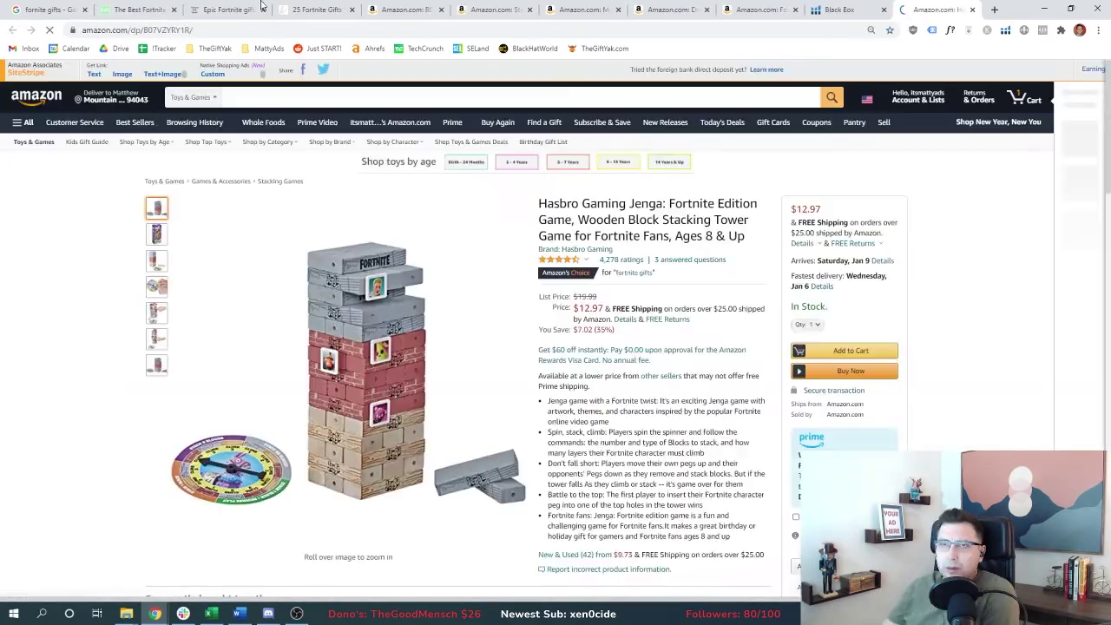
{"action": "left_click", "coordinate": [139, 29]}
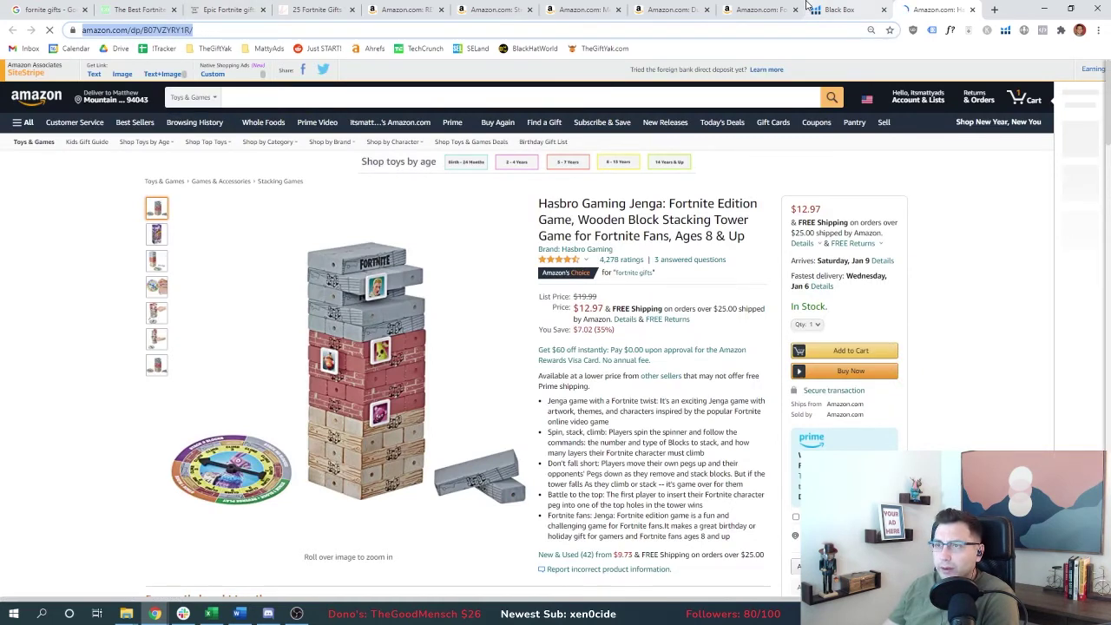
{"action": "key", "text": "alt+Tab"}
{"action": "left_click", "coordinate": [369, 204]}
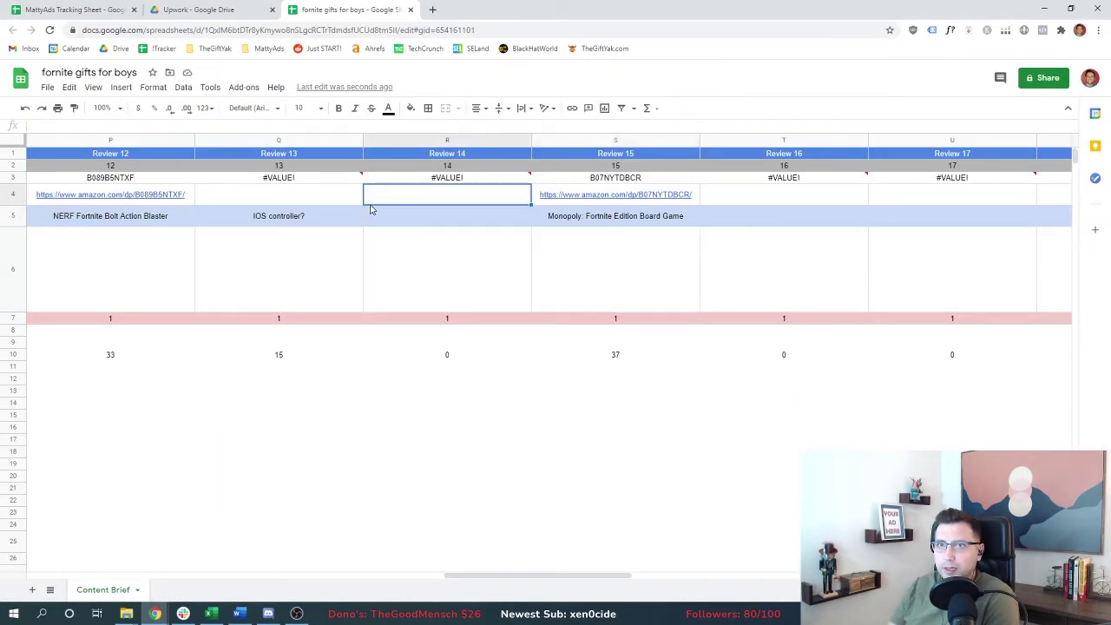
{"action": "key", "text": "Left"}
{"action": "type", "text": "https://www.amazon.com/dp/B07RWVNSSP/"}
{"action": "key", "text": "alt+Tab"}
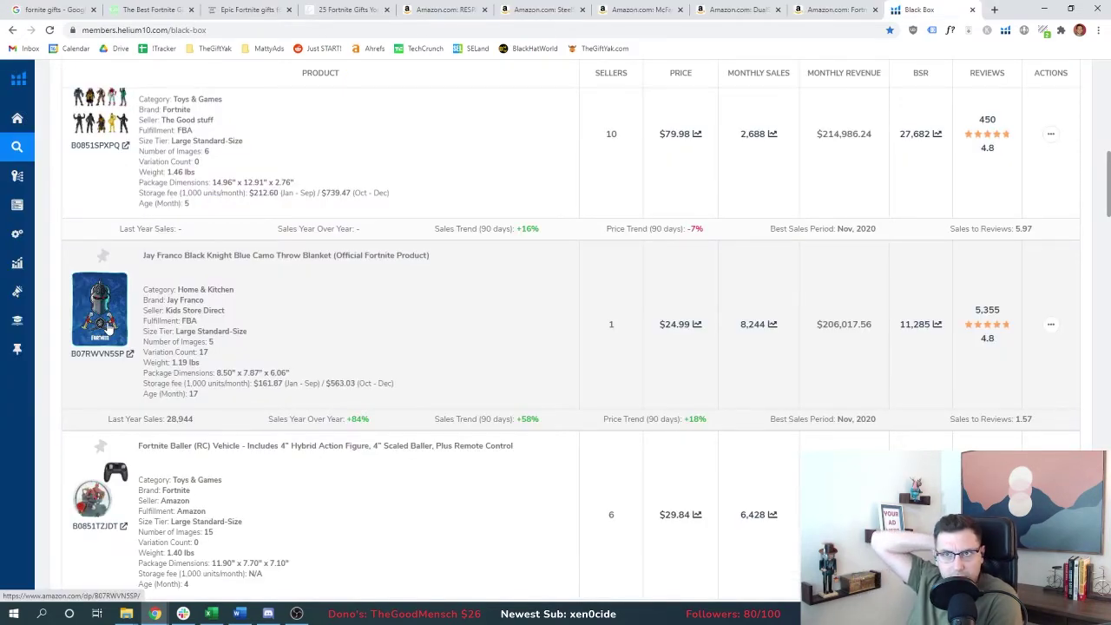
Step: Open the Jay Franco Black Knight throw blanket on Amazon from Black Box and copy its page link
{"action": "right_click", "coordinate": [108, 325]}
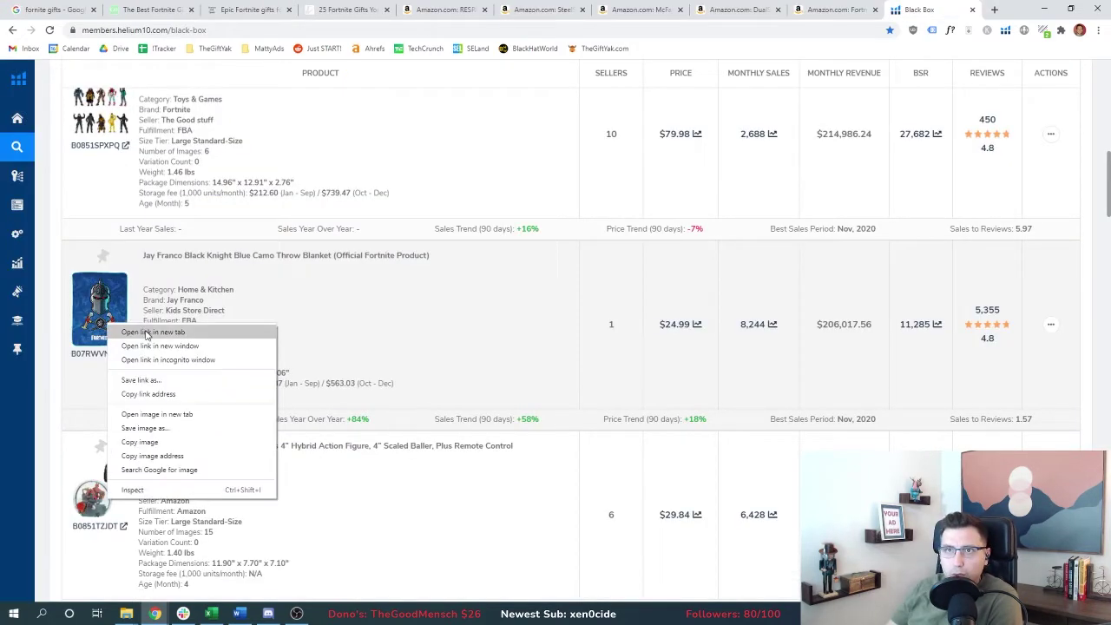
{"action": "left_click", "coordinate": [139, 330]}
{"action": "left_click", "coordinate": [117, 31]}
{"action": "key", "text": "ctrl+c"}
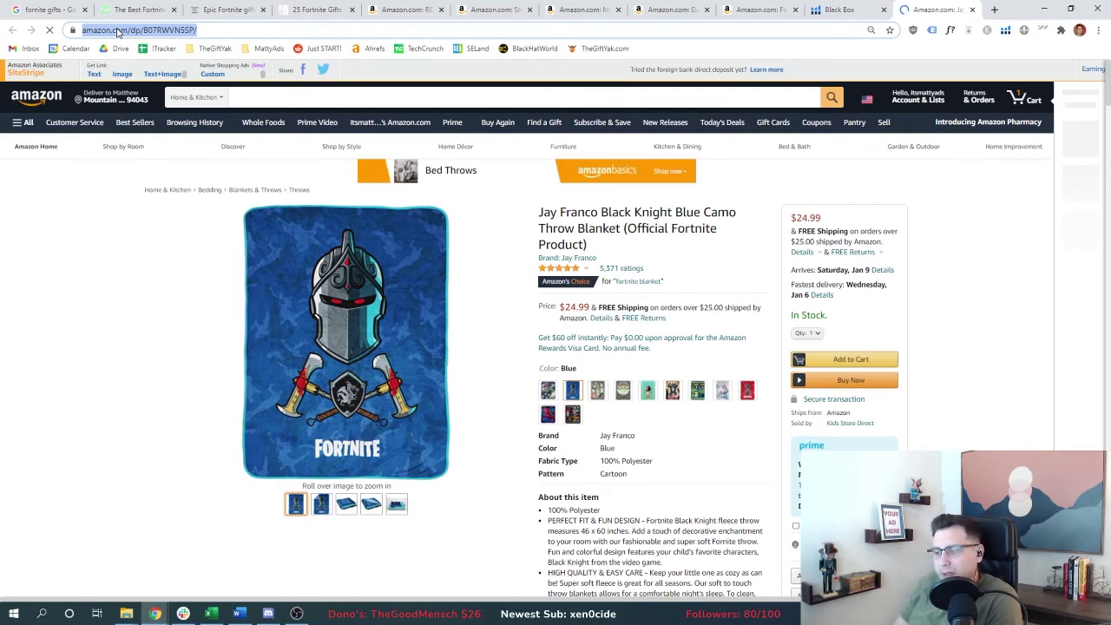
Step: Enter the blanket's Amazon link as the product link of an earlier empty review column in the content brief
{"action": "key", "text": "alt+Tab"}
{"action": "key", "text": "Left"}
{"action": "key", "text": "Left"}
{"action": "key", "text": "Left"}
{"action": "key", "text": "Left"}
{"action": "key", "text": "Left"}
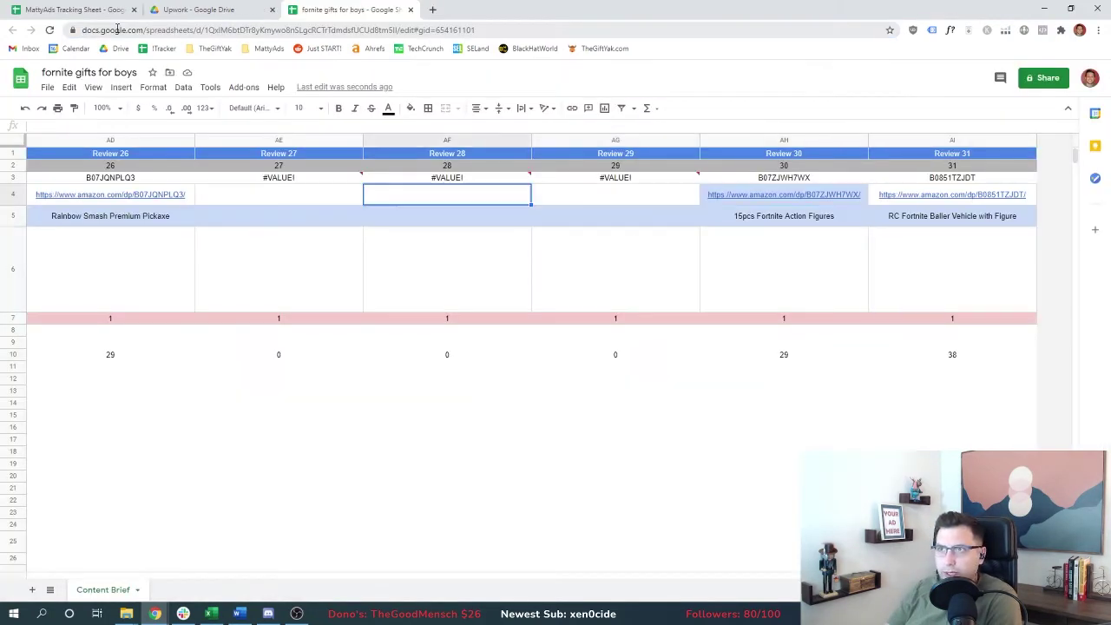
{"action": "key", "text": "Left"}
{"action": "key", "text": "Left"}
{"action": "key", "text": "Left"}
{"action": "key", "text": "Left"}
{"action": "key", "text": "Left"}
{"action": "key", "text": "Left"}
{"action": "key", "text": "Left"}
{"action": "key", "text": "Left"}
{"action": "key", "text": "Left"}
{"action": "key", "text": "Left"}
{"action": "key", "text": "Left"}
{"action": "key", "text": "ctrl+v"}
{"action": "key", "text": "Return"}
{"action": "key", "text": "alt+Tab"}
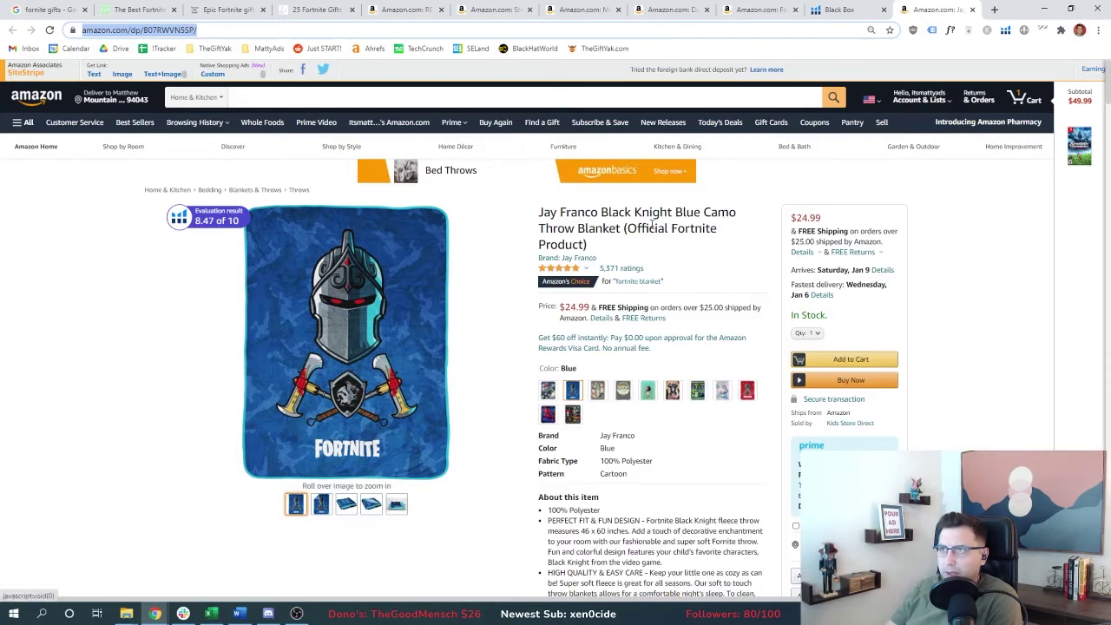
Step: Use "Black Knight Blue Camo Throw Blanket" from the Amazon page as the blanket's gift title in the content brief
{"action": "left_click_drag", "start_coordinate": [601, 213], "coordinate": [621, 229]}
{"action": "key", "text": "ctrl+c"}
{"action": "key", "text": "alt+Tab"}
{"action": "key", "text": "ctrl+v"}
{"action": "key", "text": "Return"}
{"action": "key", "text": "alt+Tab"}
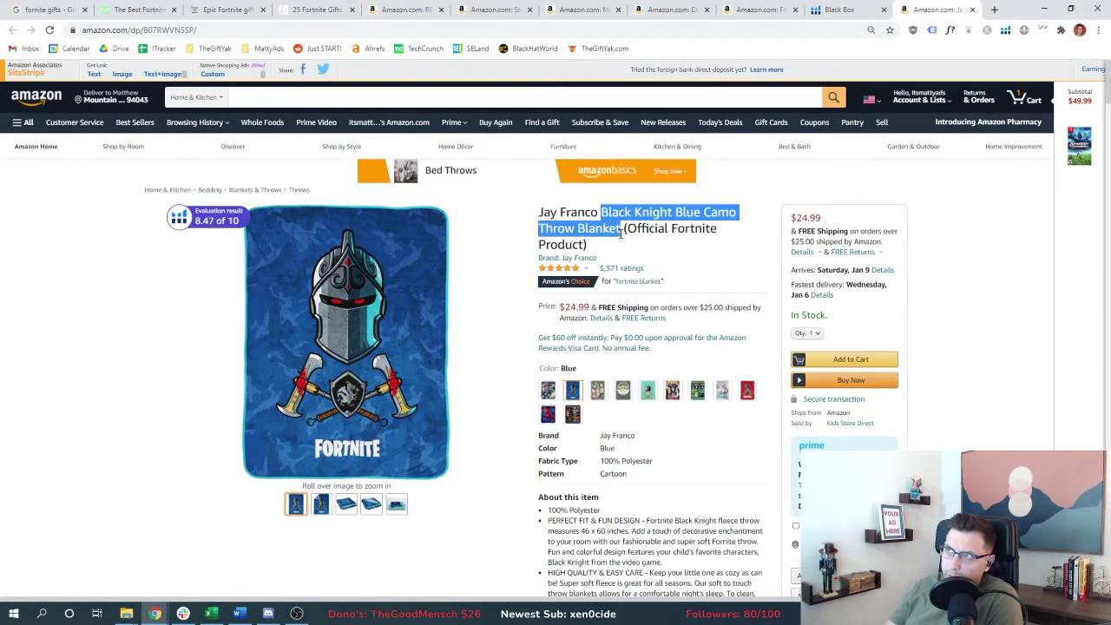
{"action": "left_click", "coordinate": [940, 8]}
{"action": "key", "text": "alt+Tab"}
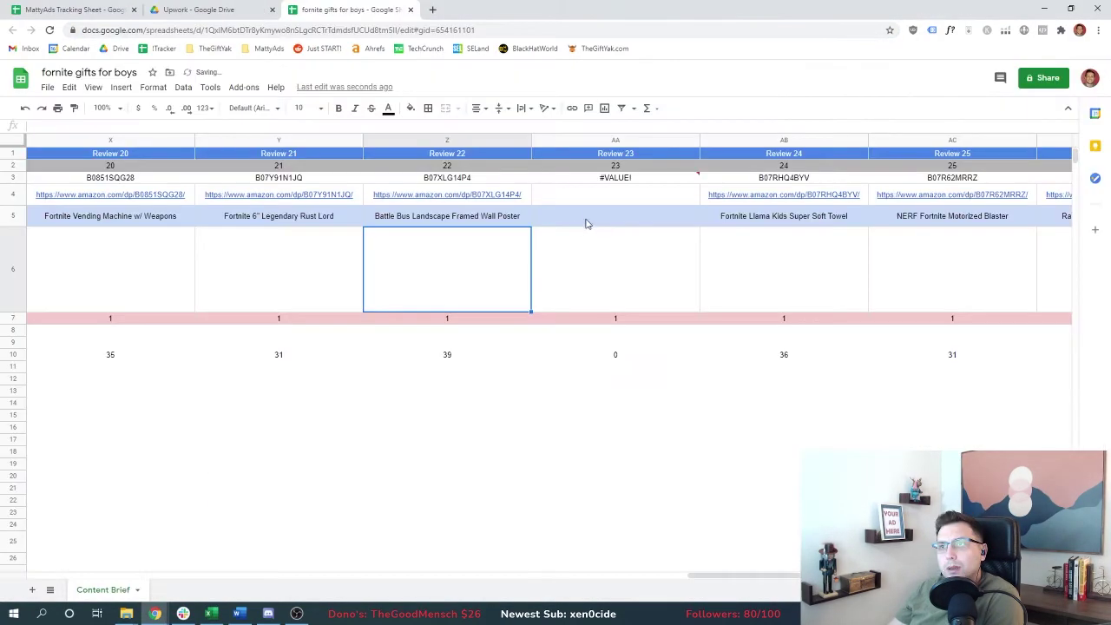
{"action": "left_click", "coordinate": [588, 221]}
{"action": "key", "text": "Up"}
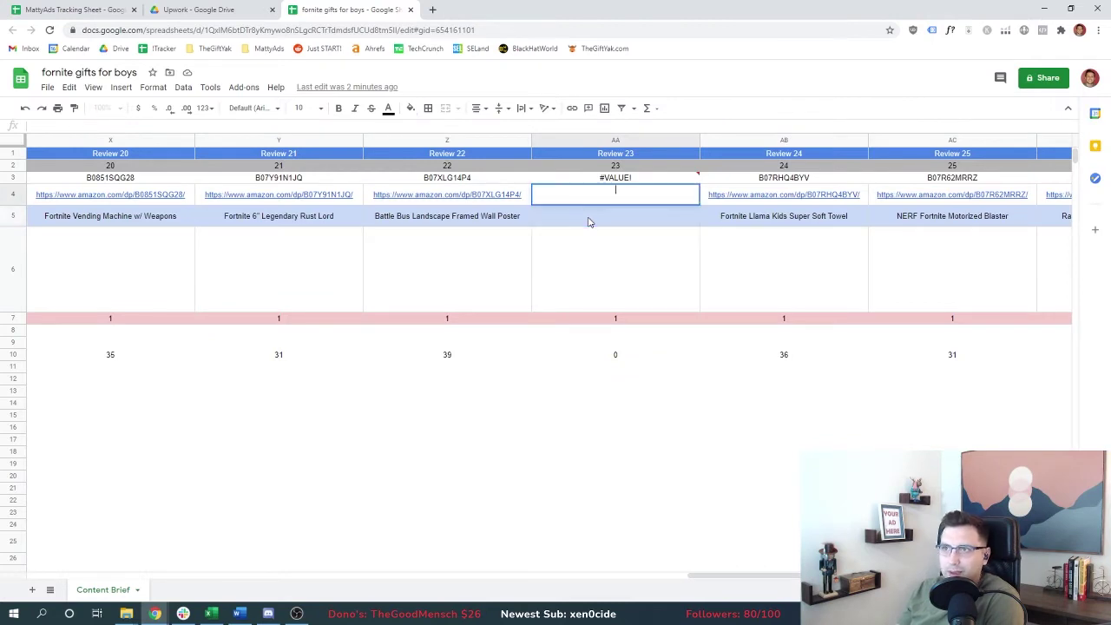
{"action": "key", "text": "ctrl+v"}
{"action": "key", "text": "Return"}
{"action": "key", "text": "alt+Tab"}
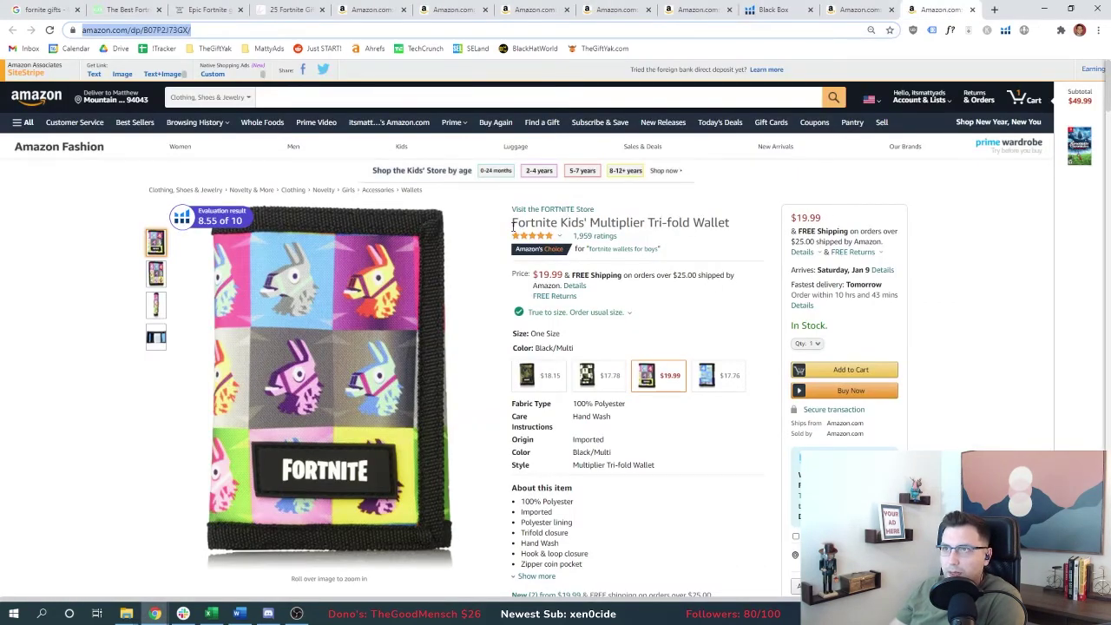
Step: Copy the wallet's name from Amazon into the Review 23 gift title and shorten it to "Fortnite Kids' Tri-fold Wallet"
{"action": "left_click_drag", "start_coordinate": [512, 224], "coordinate": [733, 230]}
{"action": "key", "text": "ctrl+c"}
{"action": "key", "text": "alt+Tab"}
{"action": "key", "text": "ctrl+v"}
{"action": "key", "text": "Return"}
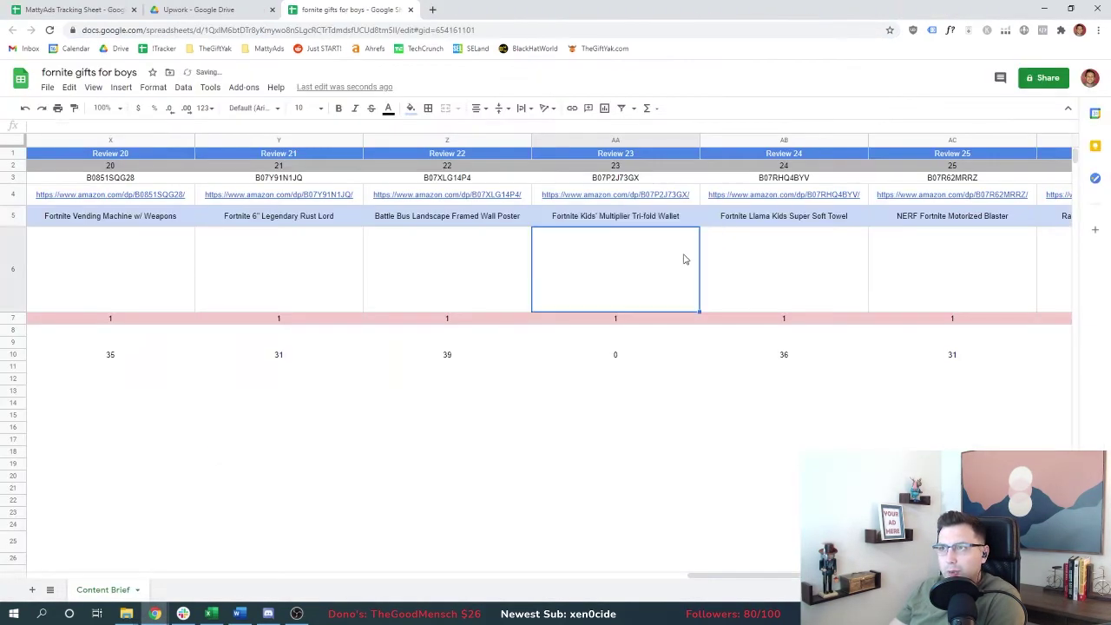
{"action": "double_click", "coordinate": [596, 211]}
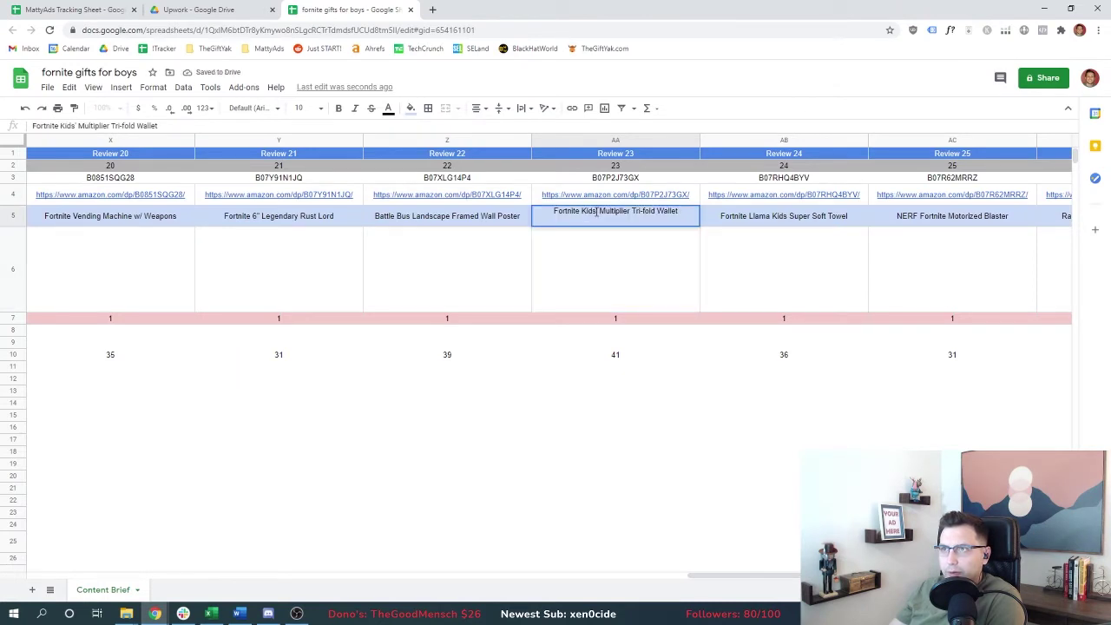
{"action": "key", "text": "ctrl+Delete"}
{"action": "key", "text": "Return"}
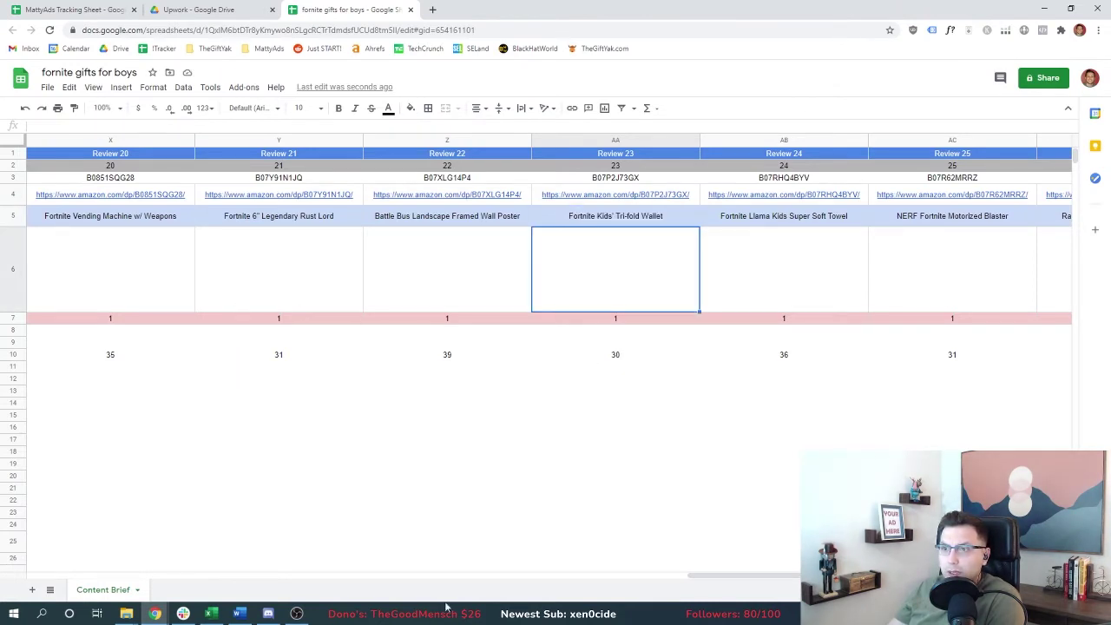
Step: Check Reviews 26 to 31, the article title and the list of other keywords in the content brief
{"action": "scroll", "coordinate": [761, 582], "scroll_direction": "right", "scroll_amount": 5}
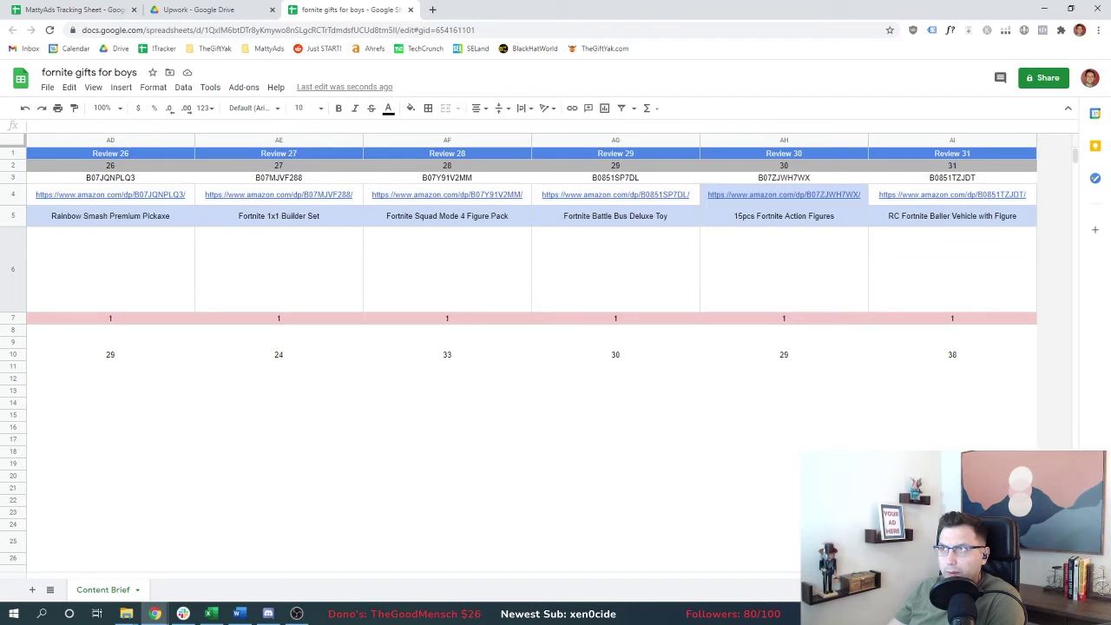
{"action": "scroll", "coordinate": [663, 575], "scroll_direction": "left", "scroll_amount": 2}
{"action": "left_click_drag", "start_coordinate": [663, 575], "coordinate": [130, 538]}
{"action": "left_click", "coordinate": [191, 269]}
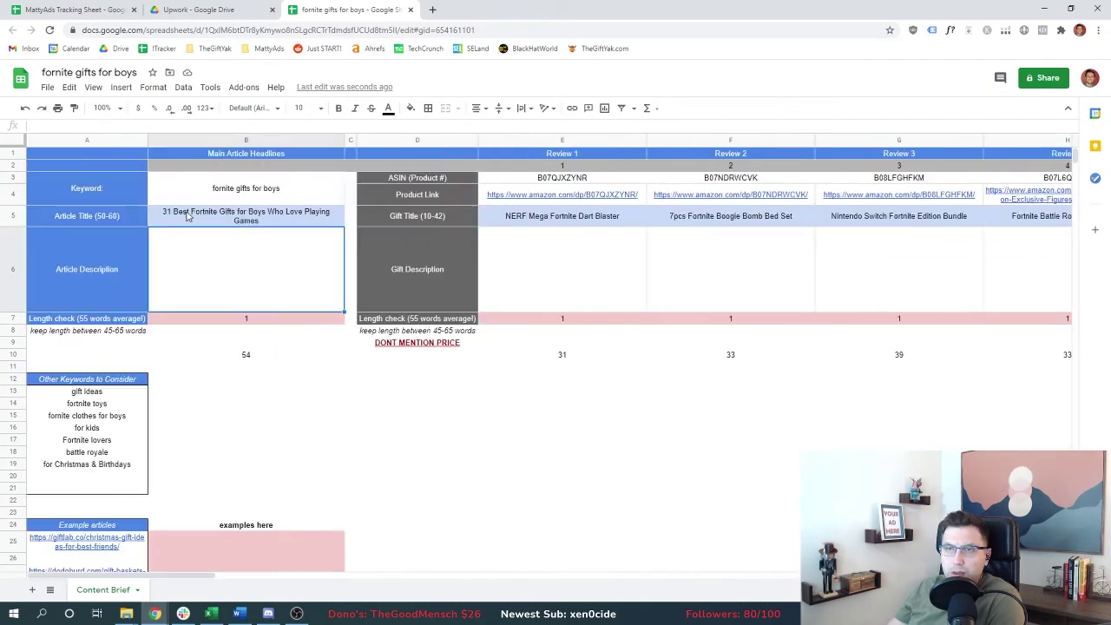
{"action": "left_click", "coordinate": [189, 217]}
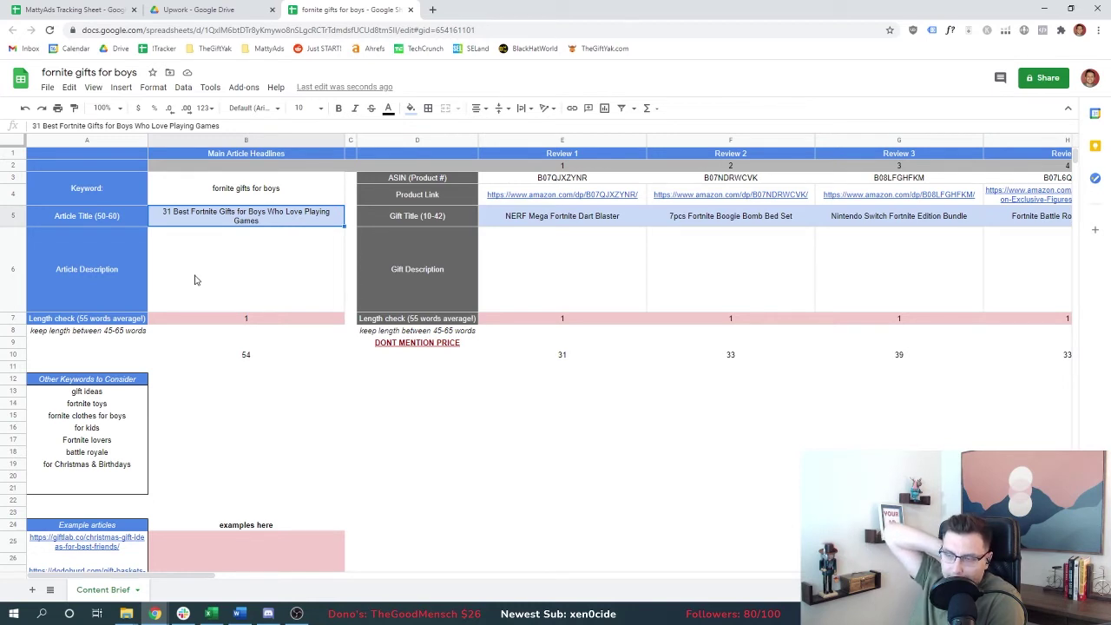
{"action": "left_click_drag", "start_coordinate": [112, 396], "coordinate": [108, 466]}
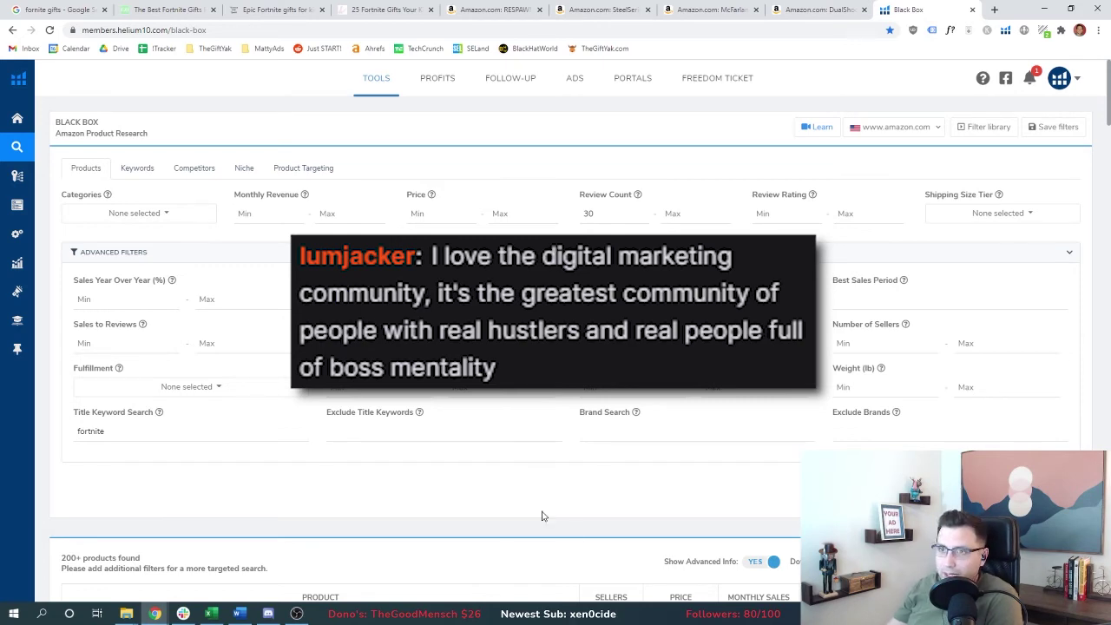
Step: Look through the Fortnite products in the Black Box results sorted by highest price, and return to the content brief
{"action": "scroll", "coordinate": [511, 458], "scroll_direction": "down", "scroll_amount": 3}
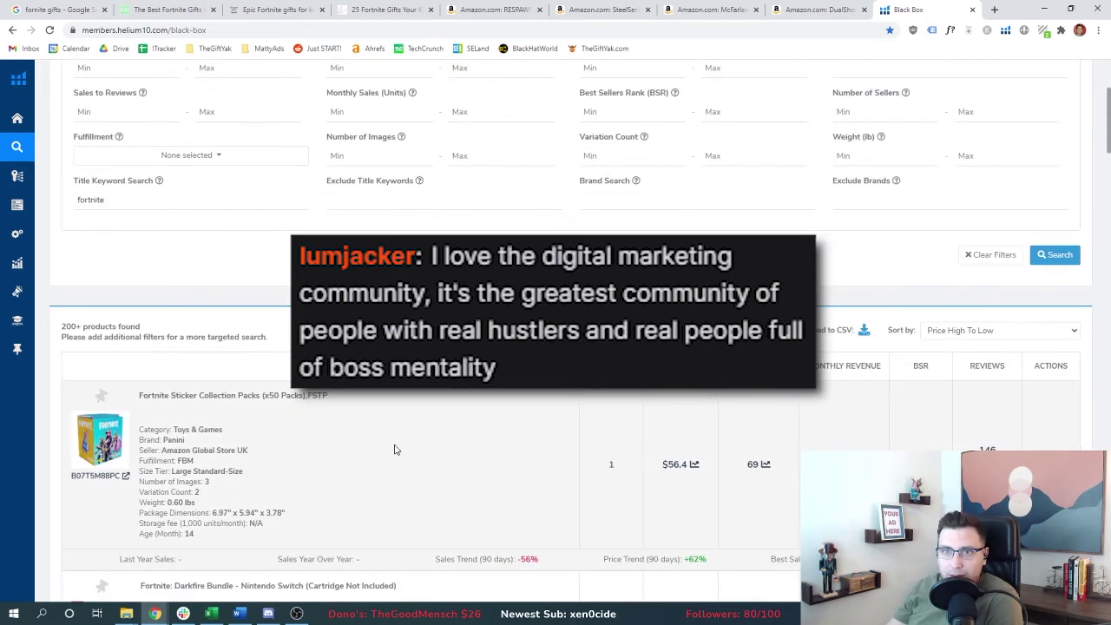
{"action": "scroll", "coordinate": [394, 449], "scroll_direction": "down", "scroll_amount": 2}
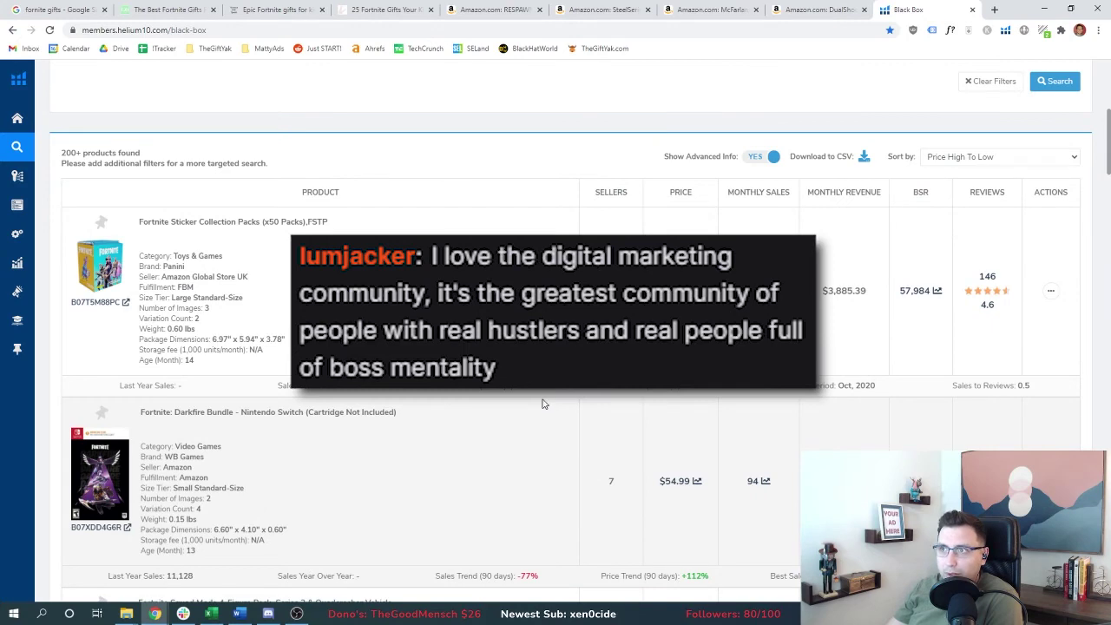
{"action": "key", "text": "alt+Tab"}
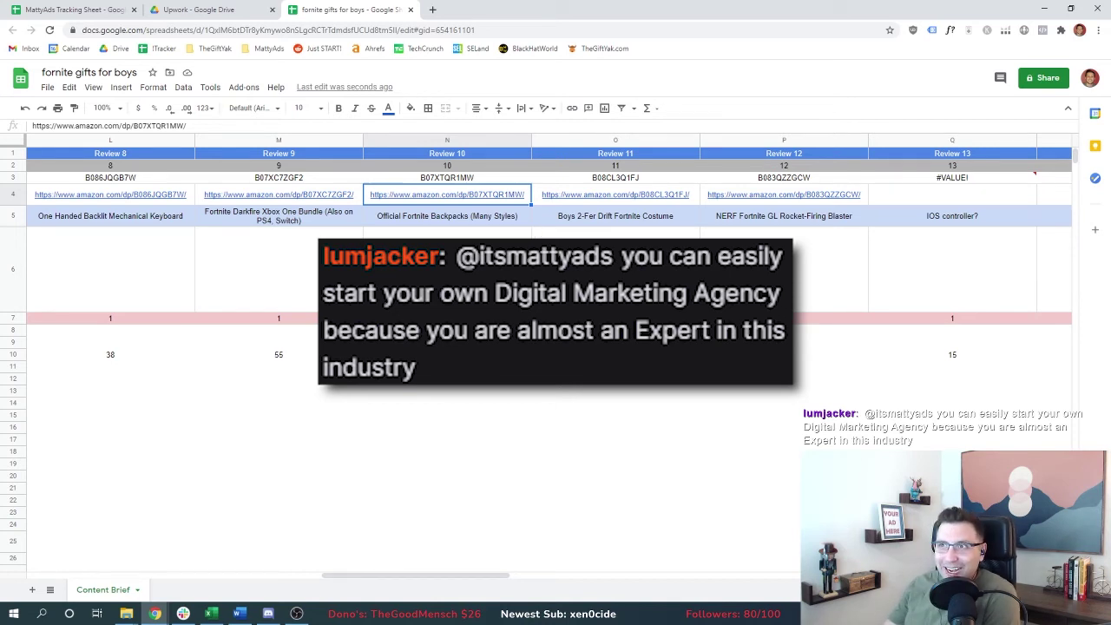
Step: Check the Review 11 gift title in the content brief and return to the Black Box product results
{"action": "left_click", "coordinate": [601, 221]}
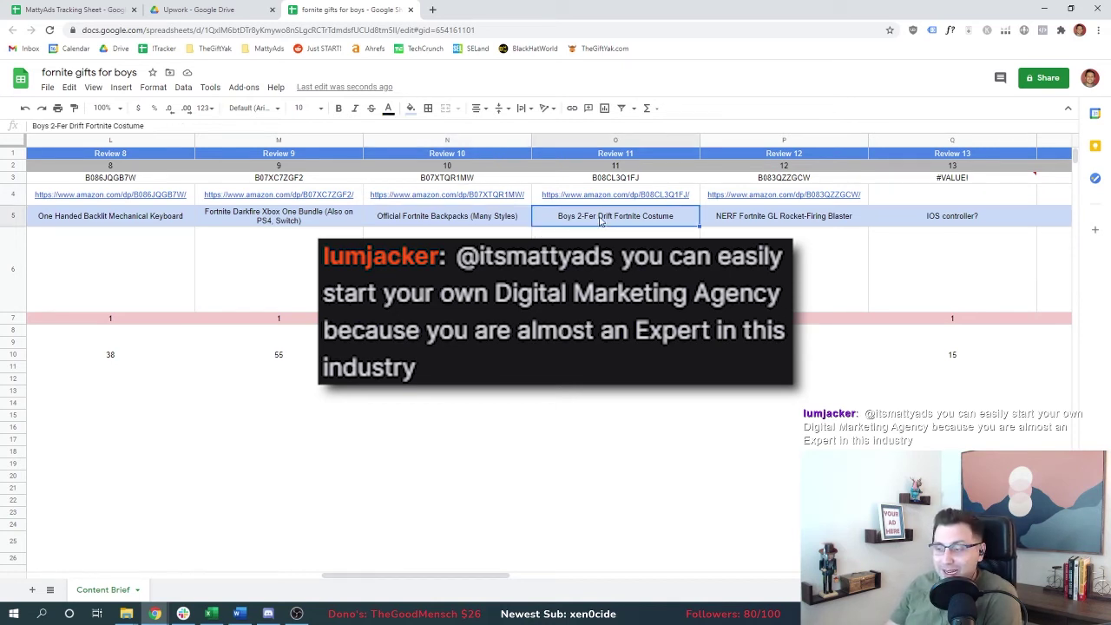
{"action": "key", "text": "alt+Tab"}
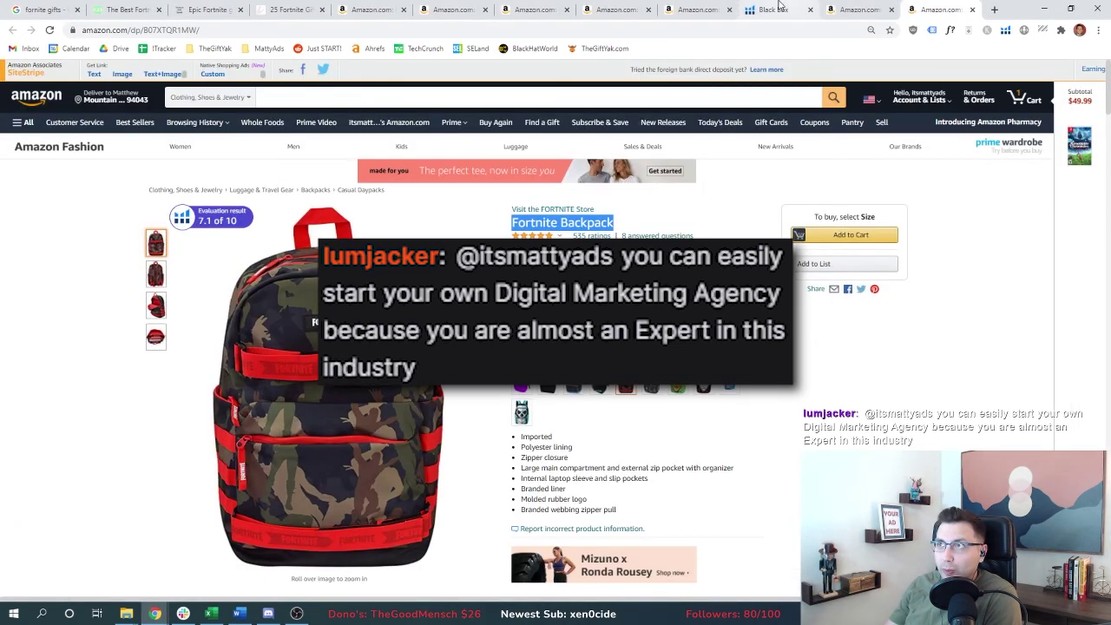
{"action": "left_click", "coordinate": [771, 10]}
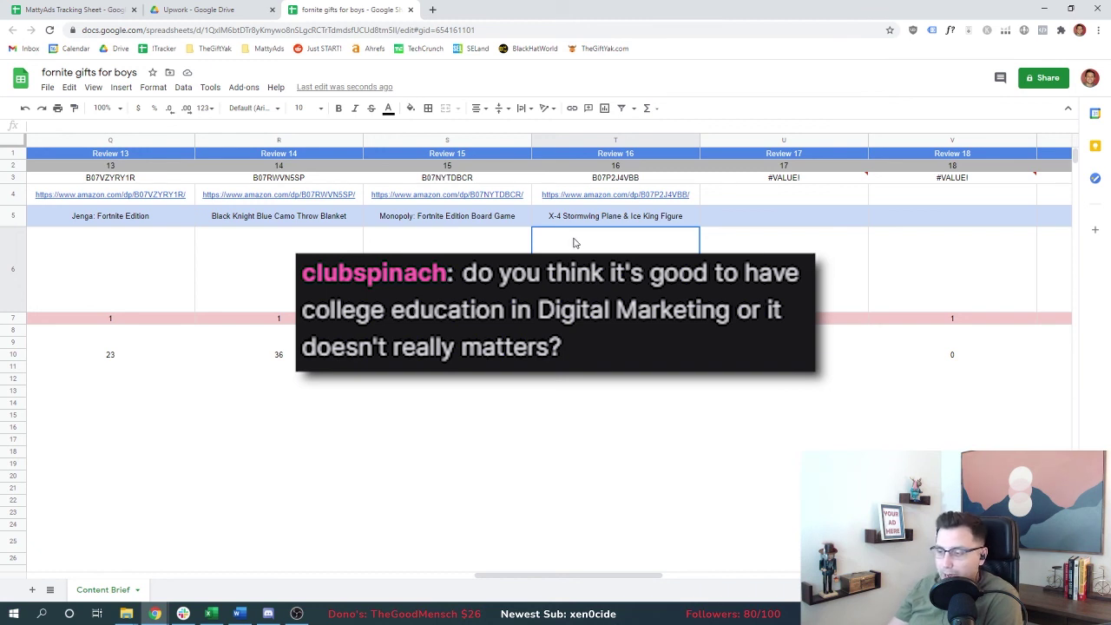
Step: Select the empty Review 17 product link cell in the content brief and go back to the Black Box results
{"action": "left_click", "coordinate": [640, 220]}
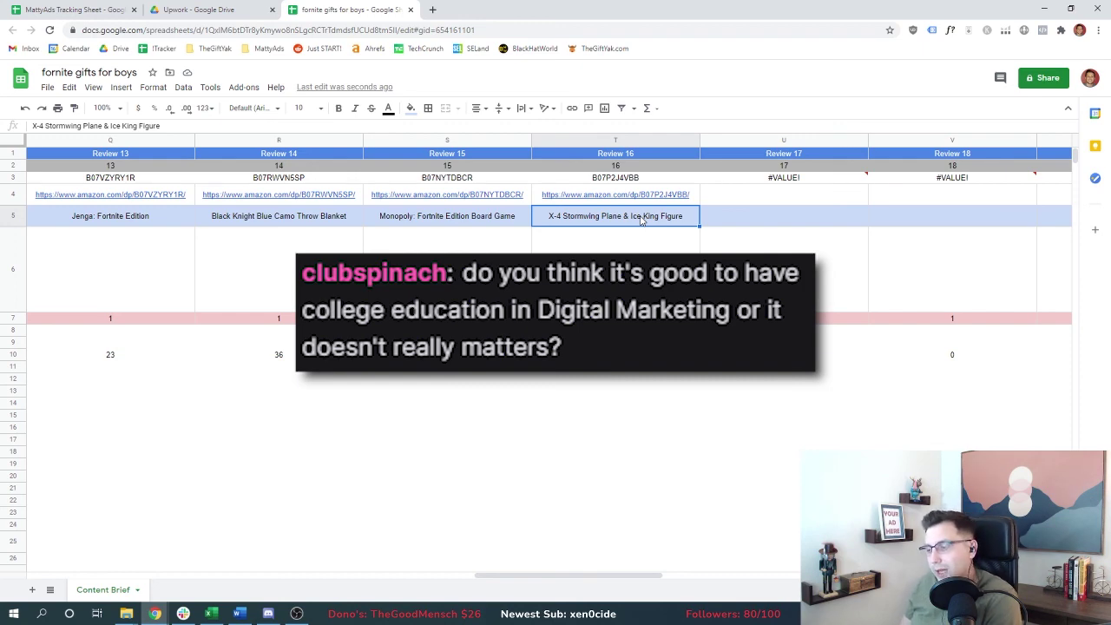
{"action": "key", "text": "Up"}
{"action": "key", "text": "Right"}
{"action": "key", "text": "alt+Tab"}
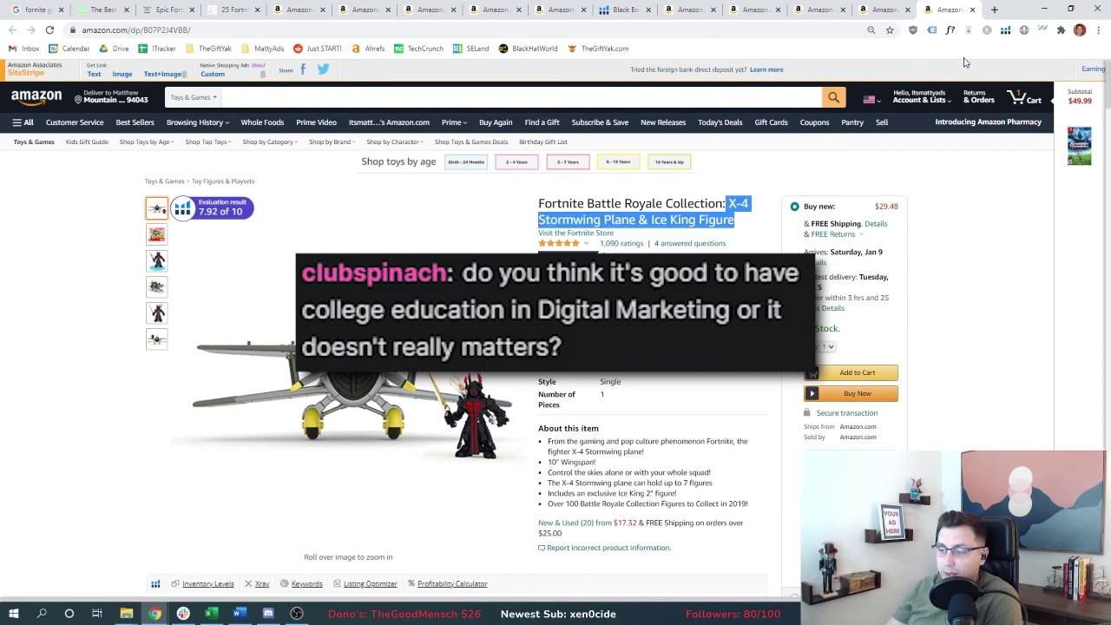
{"action": "left_click", "coordinate": [623, 9]}
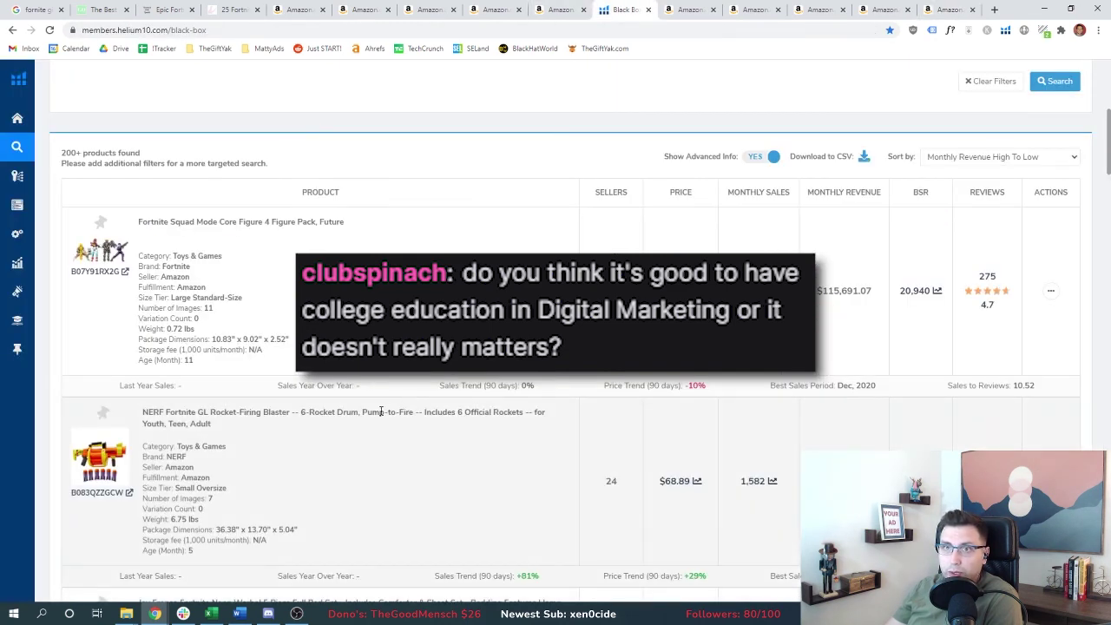